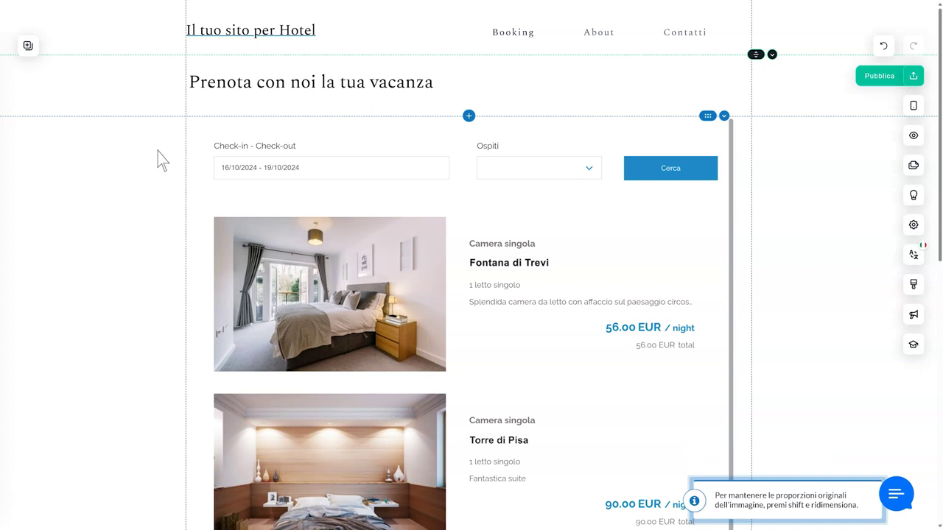
# - Browse the booking widget types in the elements panel, then select the page's booking section
pyautogui.click(28, 47)
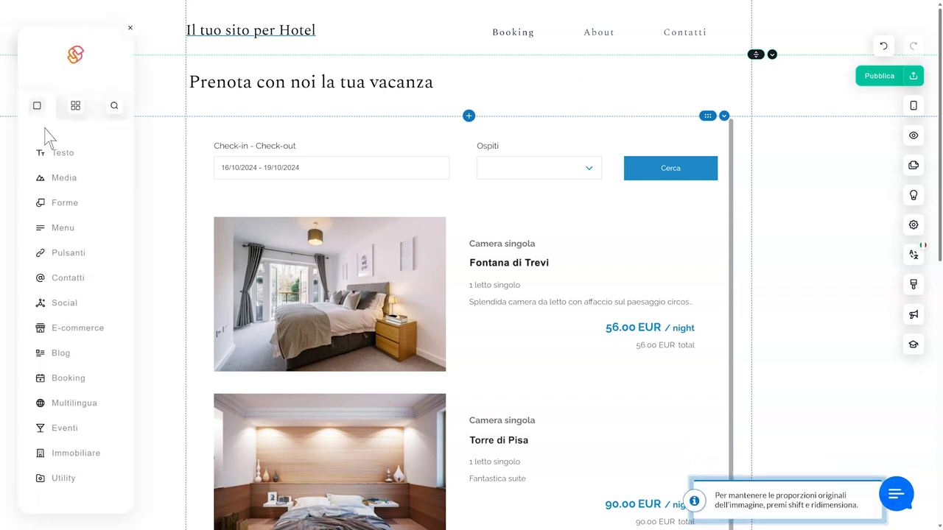
pyautogui.click(74, 378)
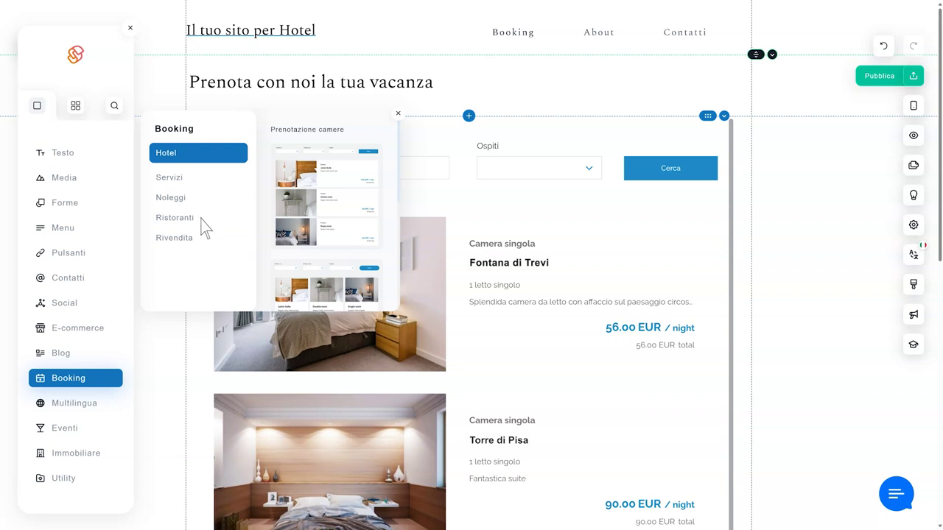
pyautogui.click(467, 198)
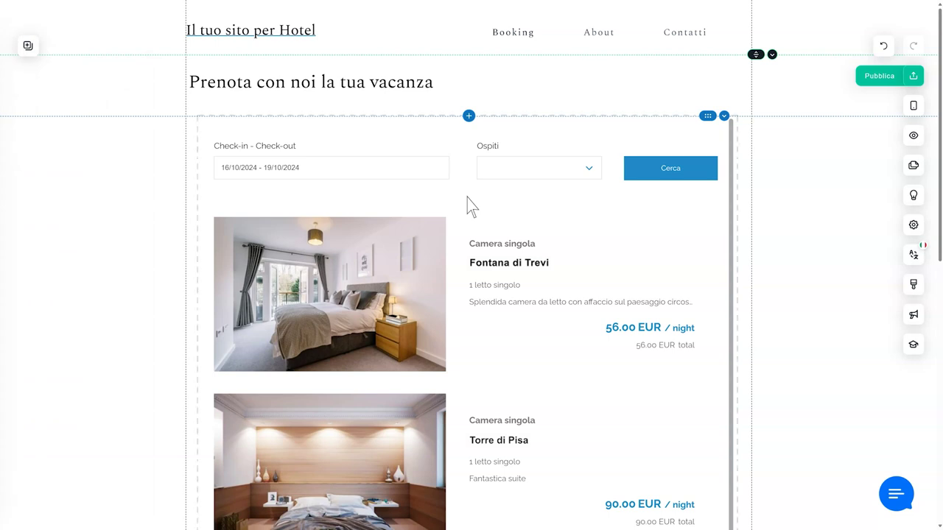
pyautogui.click(472, 206)
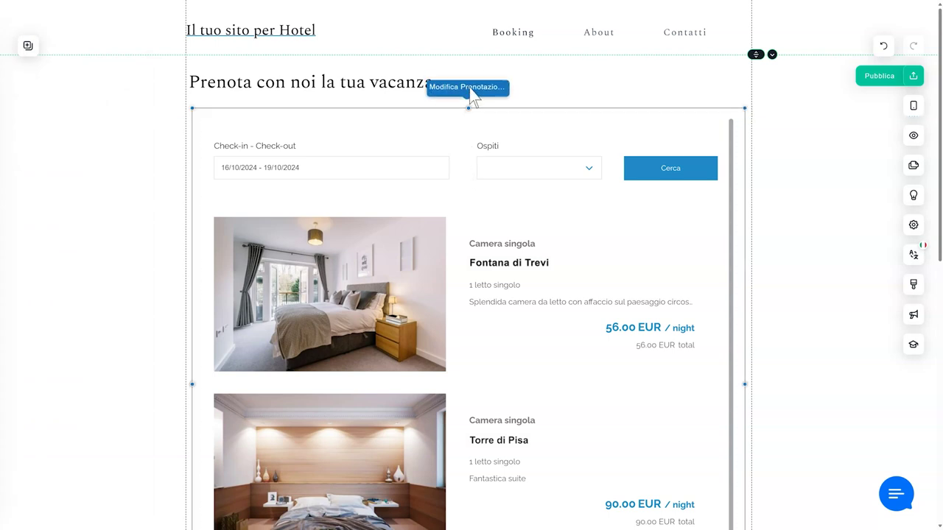
# - Open the booking manager and review its Prenotazioni, Disponibilità and Camere pages
pyautogui.moveTo(472, 94)
pyautogui.click(387, 95)
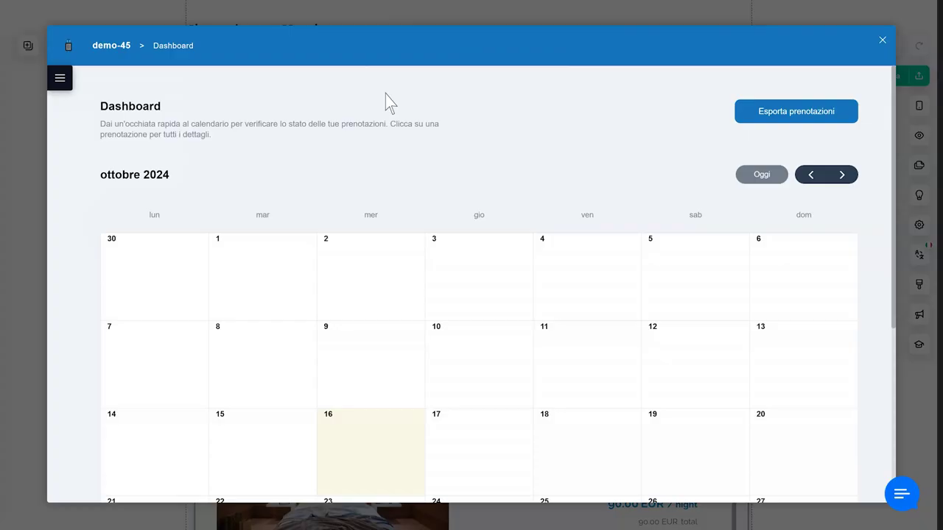
pyautogui.click(61, 79)
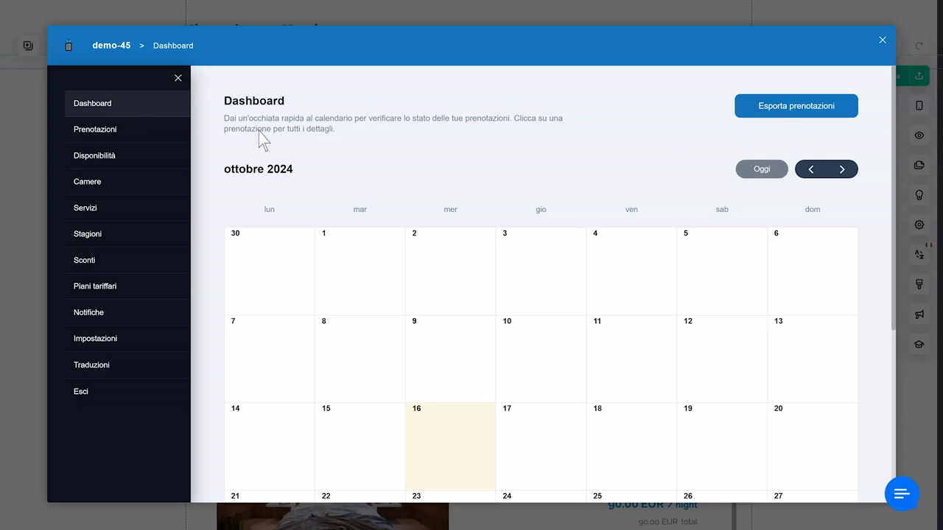
pyautogui.click(125, 131)
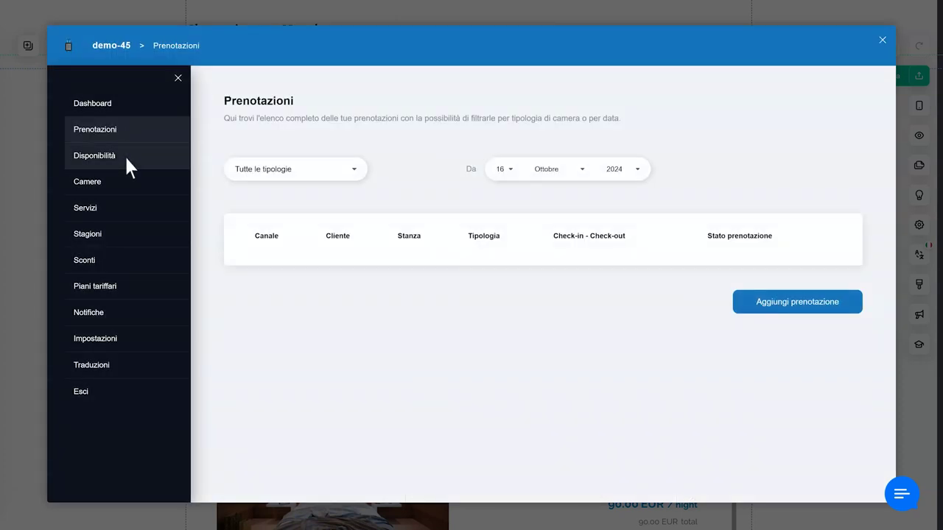
pyautogui.click(125, 156)
pyautogui.click(110, 181)
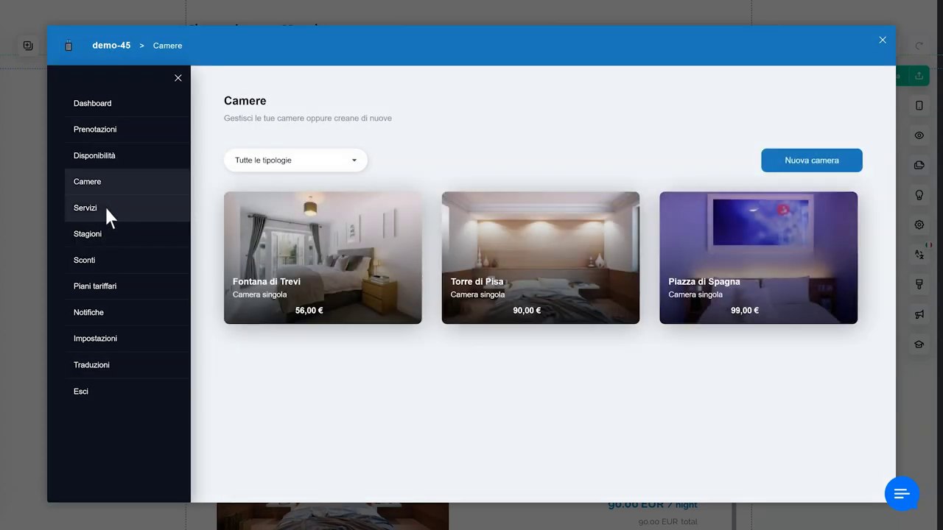
# - Review Servizi, Stagioni, Sconti, Piani tariffari and Notifiche, then open Impostazioni > Indirizzo
pyautogui.click(107, 215)
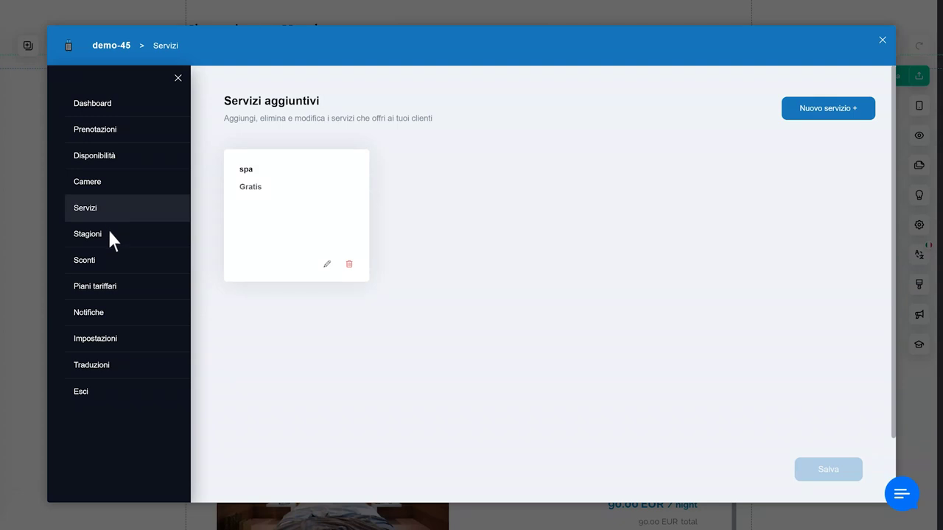
pyautogui.click(109, 232)
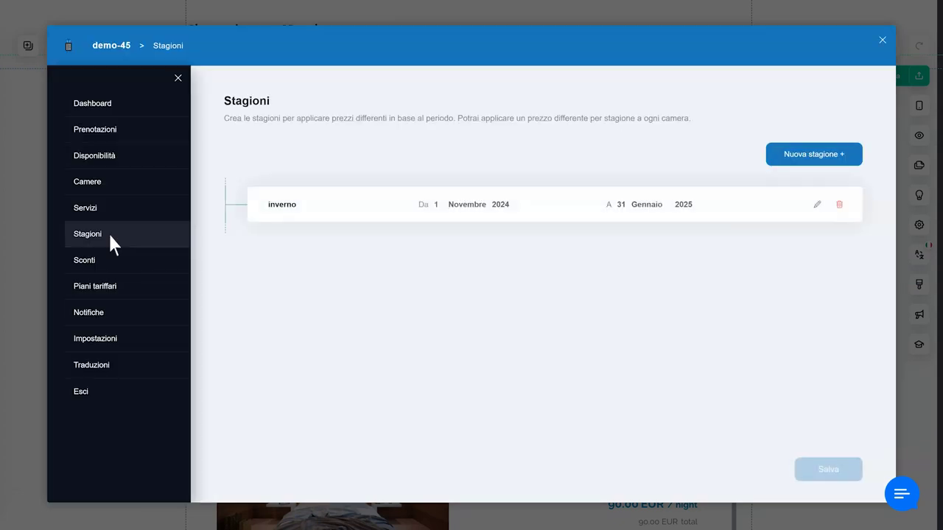
pyautogui.click(104, 262)
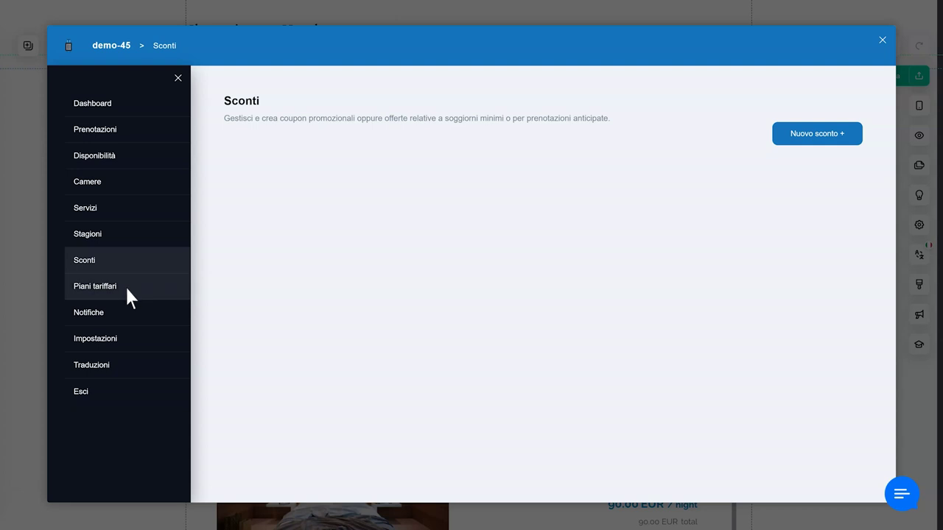
pyautogui.click(126, 292)
pyautogui.click(113, 313)
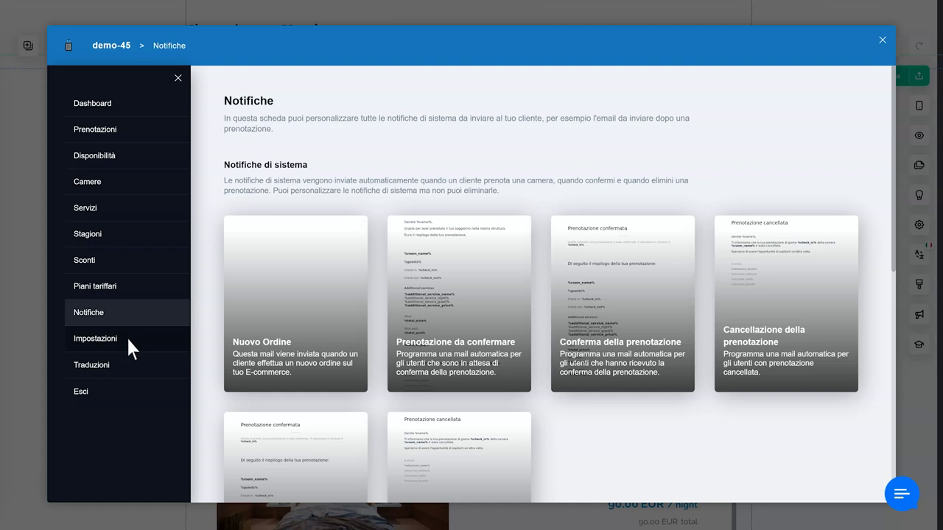
pyautogui.click(126, 336)
pyautogui.click(120, 363)
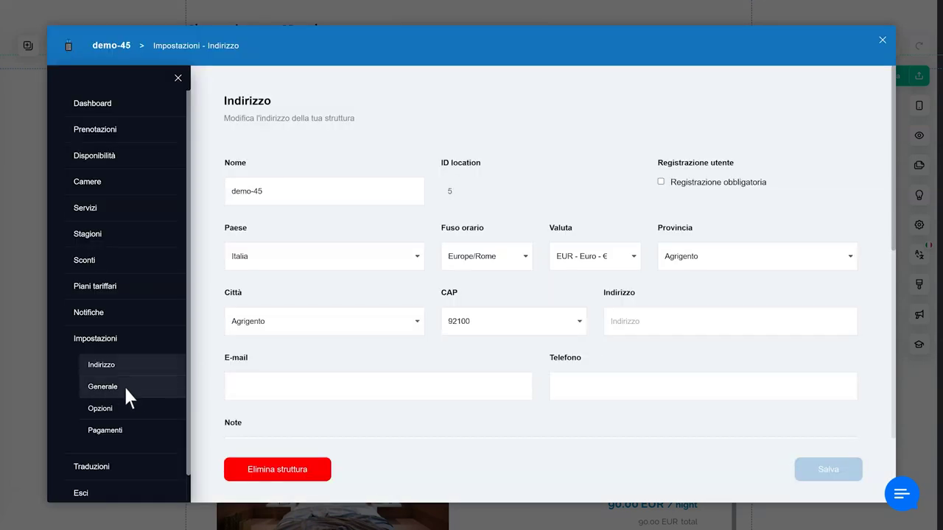
# - Review the Generale, Opzioni and Pagamenti property settings pages
pyautogui.click(124, 385)
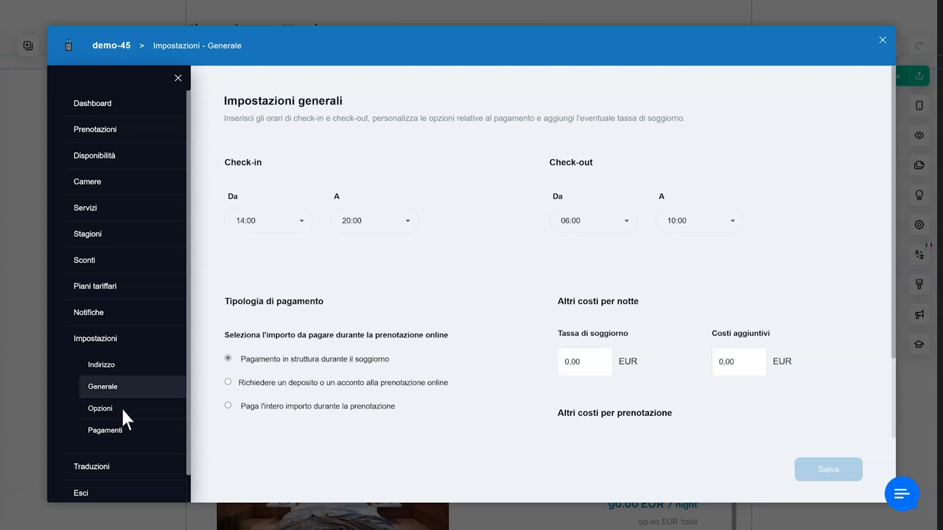
pyautogui.click(120, 406)
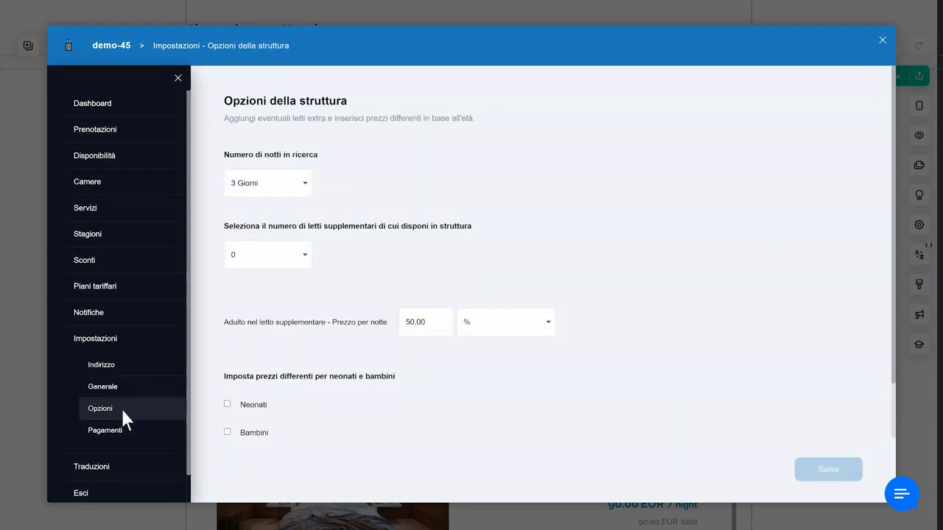
pyautogui.click(134, 436)
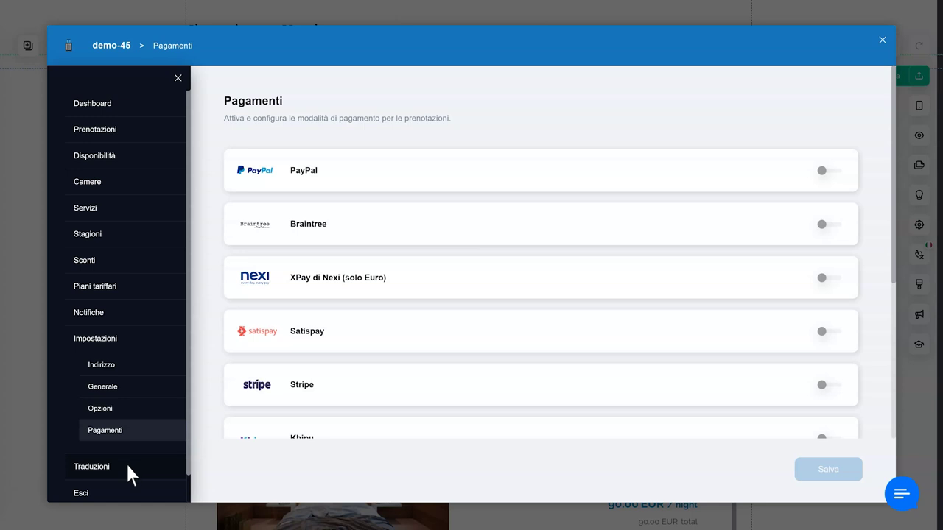
# - Check the Servizi and Descrizioni stanze translations, then exit the booking manager
pyautogui.click(126, 464)
pyautogui.click(120, 418)
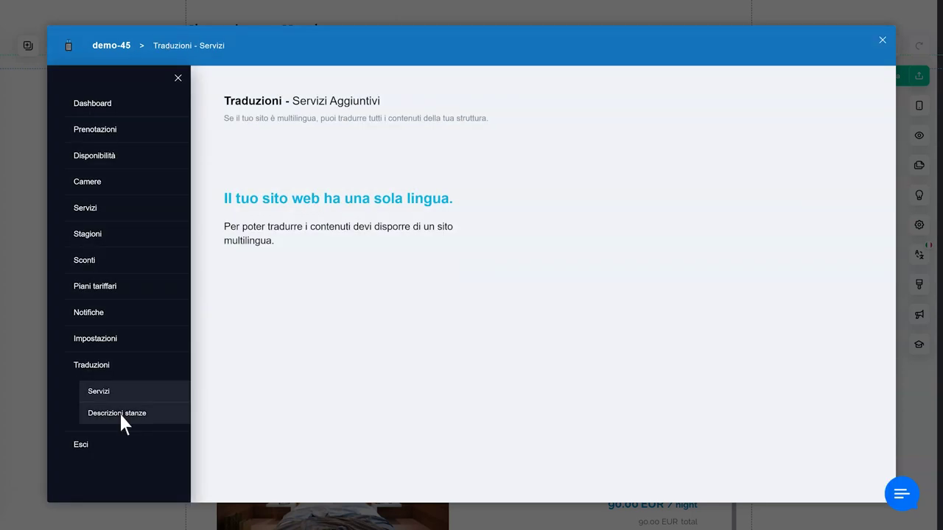
pyautogui.click(119, 412)
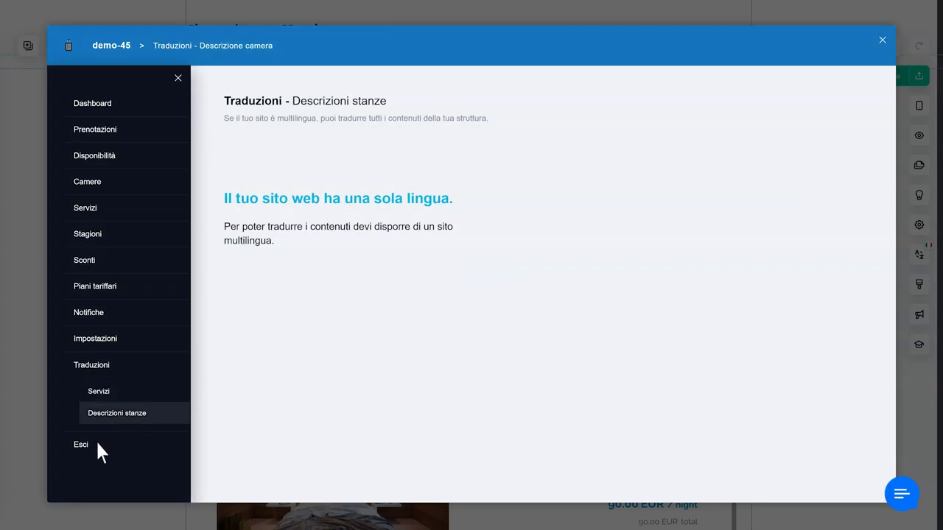
pyautogui.click(95, 446)
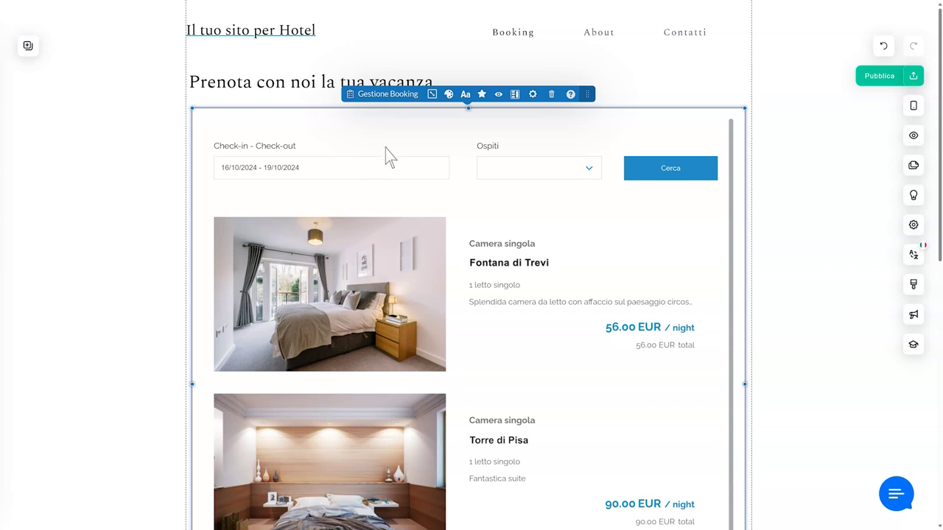
# - Set the room preview corner rounding to 8 in Dimensioni anteprime
pyautogui.click(433, 100)
pyautogui.click(38, 167)
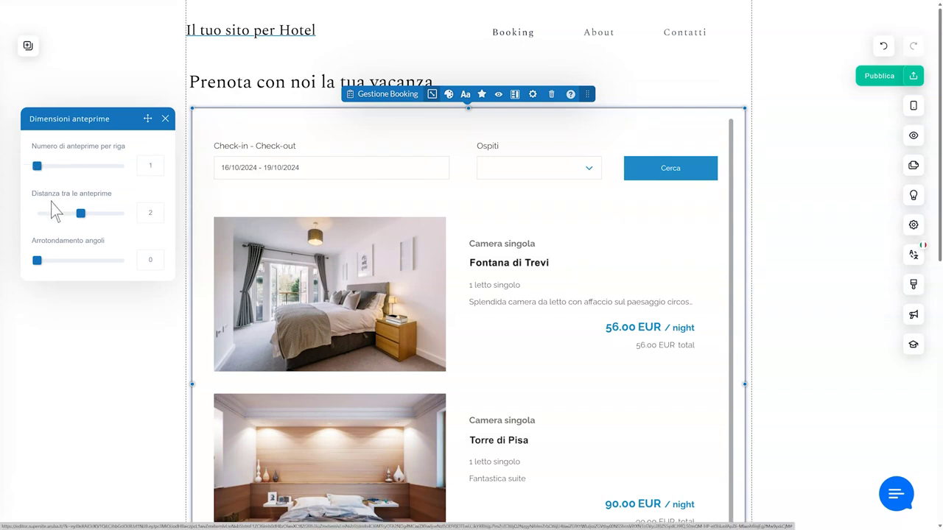
pyautogui.moveTo(37, 260); pyautogui.dragTo(49, 261)
pyautogui.click(385, 131)
# - Check the preview and text colour options and keep Raleway as the text font
pyautogui.click(448, 94)
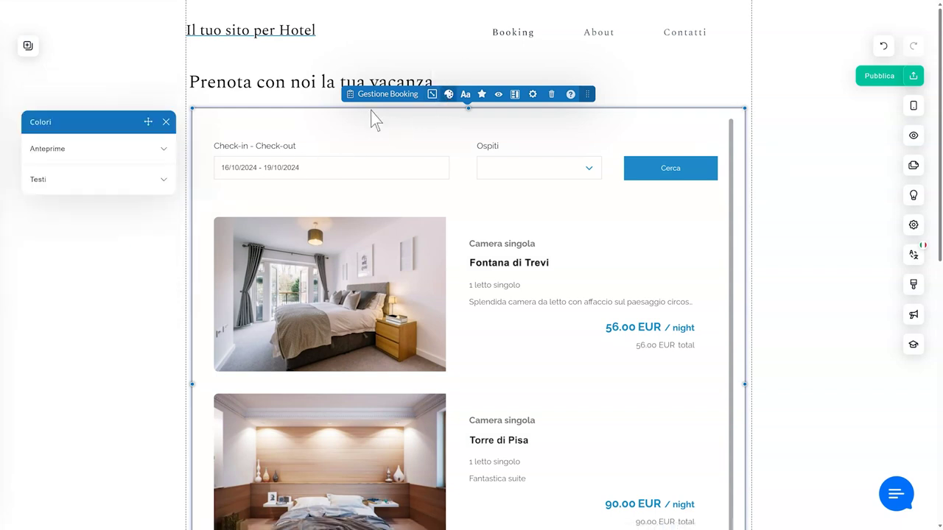
pyautogui.click(168, 151)
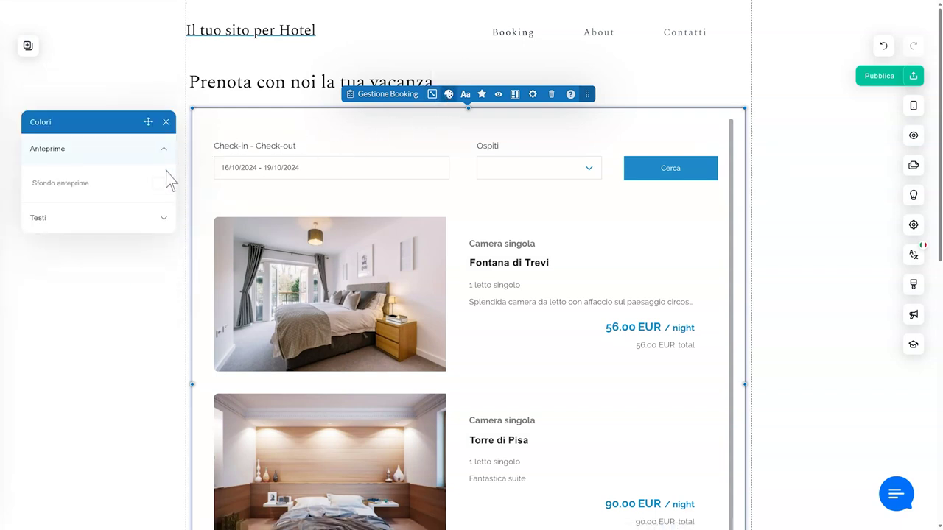
pyautogui.click(165, 217)
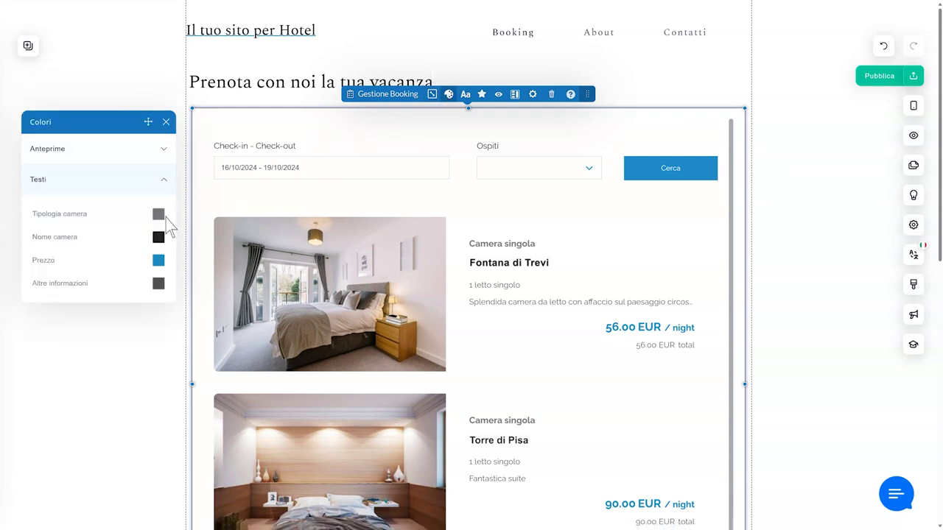
pyautogui.click(467, 97)
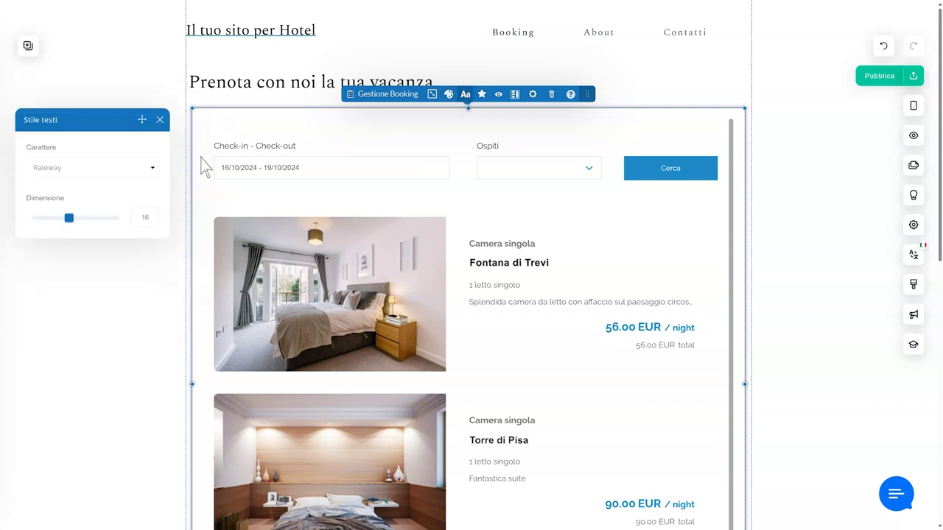
pyautogui.click(153, 169)
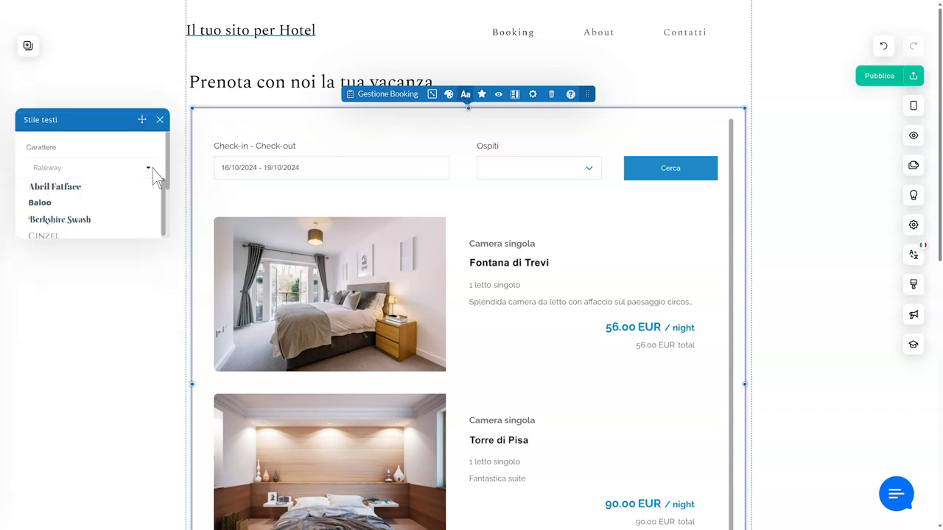
pyautogui.click(153, 171)
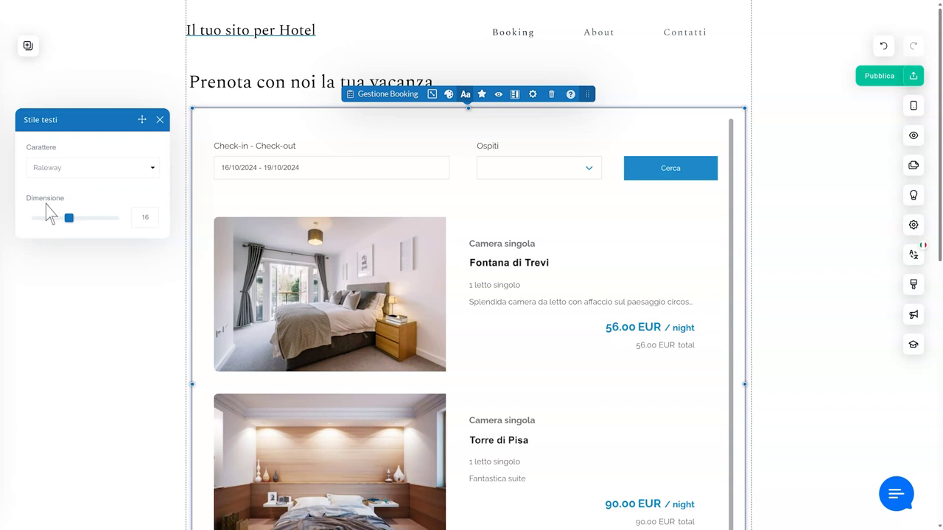
# - Set the button corner rounding to 7 in Stile dei pulsanti
pyautogui.click(482, 94)
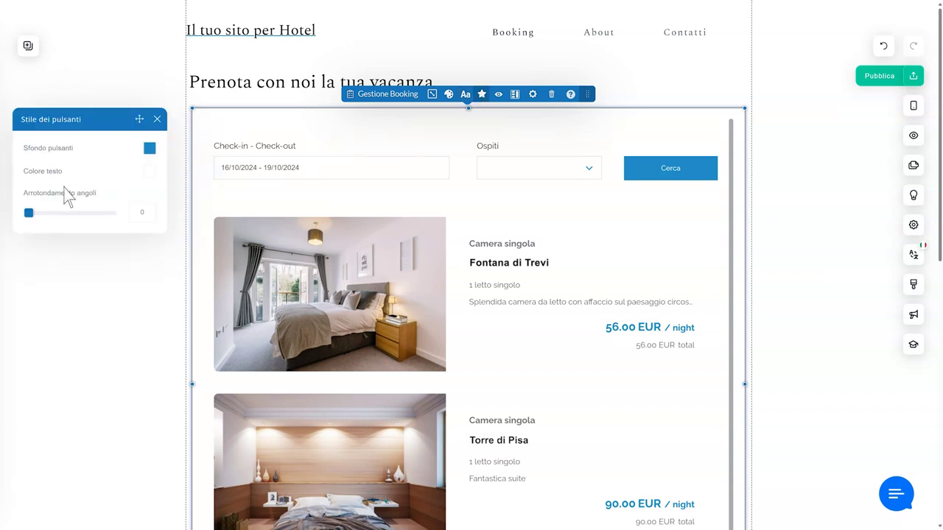
pyautogui.moveTo(29, 214); pyautogui.dragTo(40, 214)
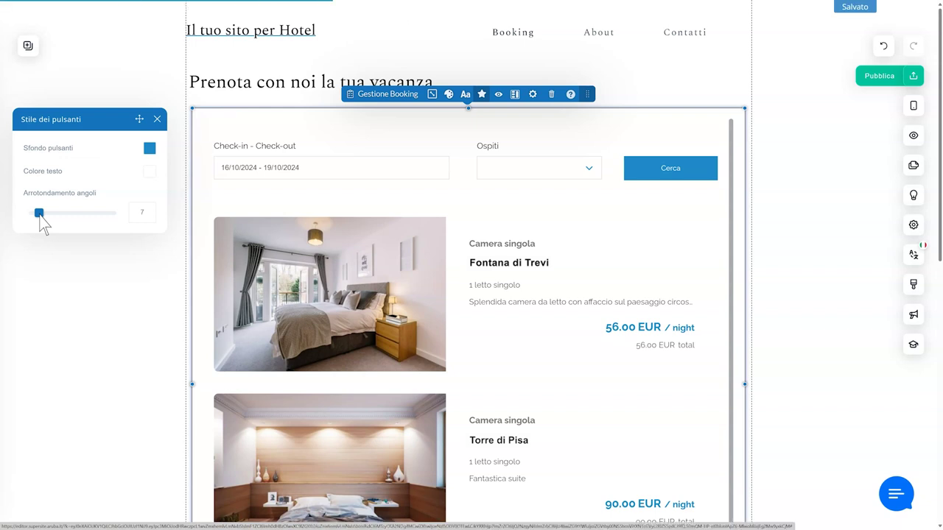
pyautogui.click(499, 96)
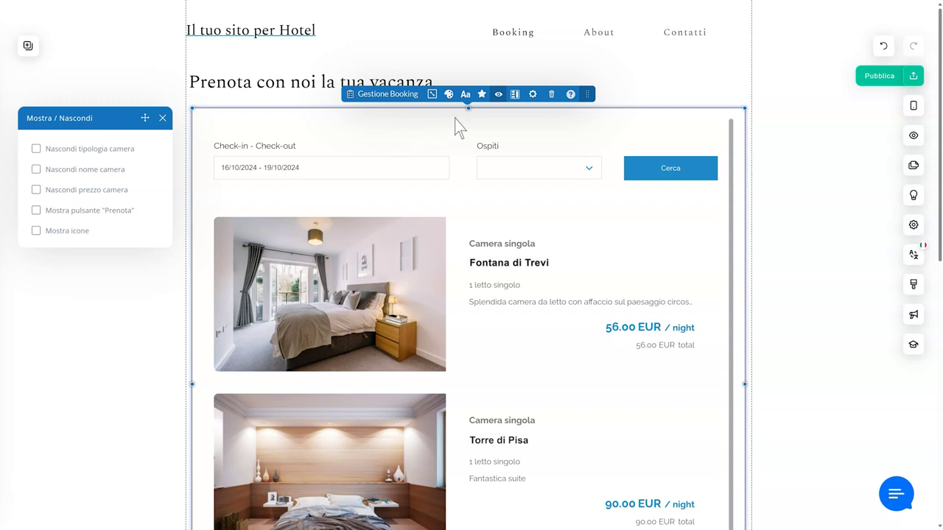
pyautogui.click(516, 95)
pyautogui.click(516, 95)
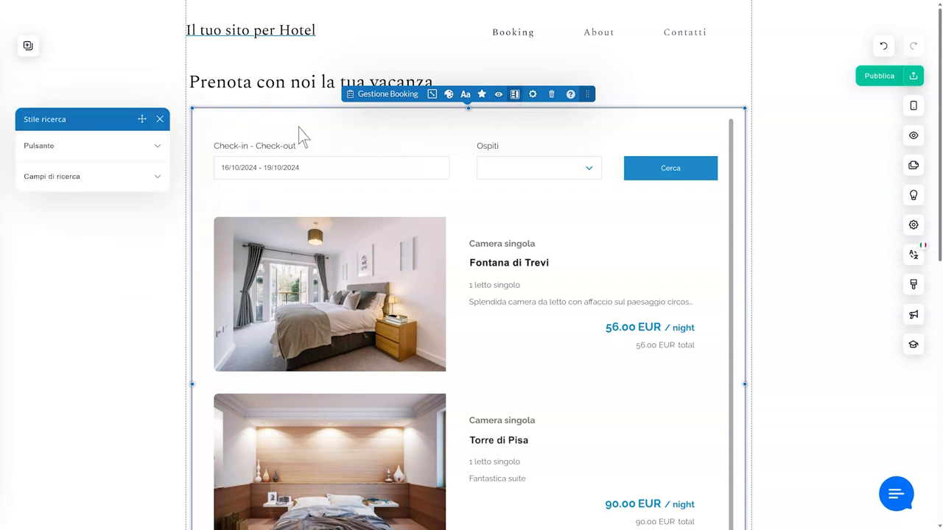
pyautogui.click(160, 151)
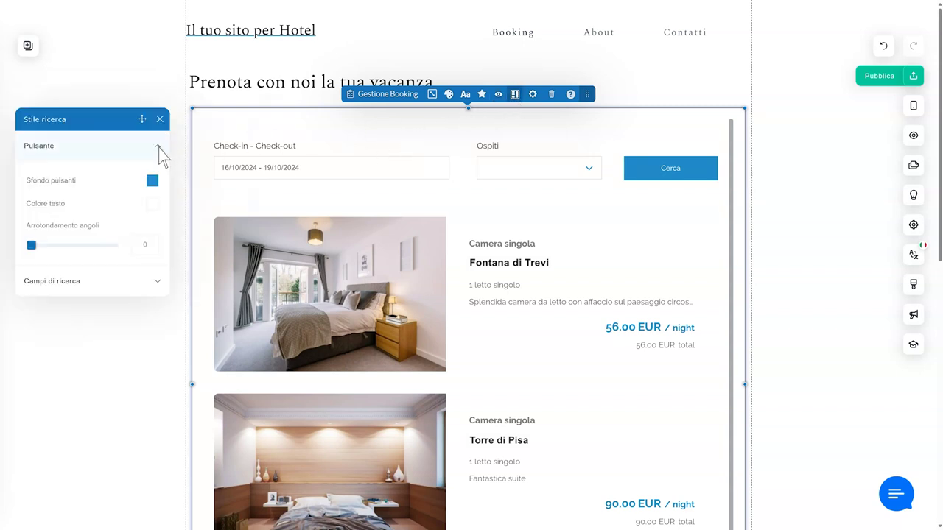
pyautogui.click(157, 282)
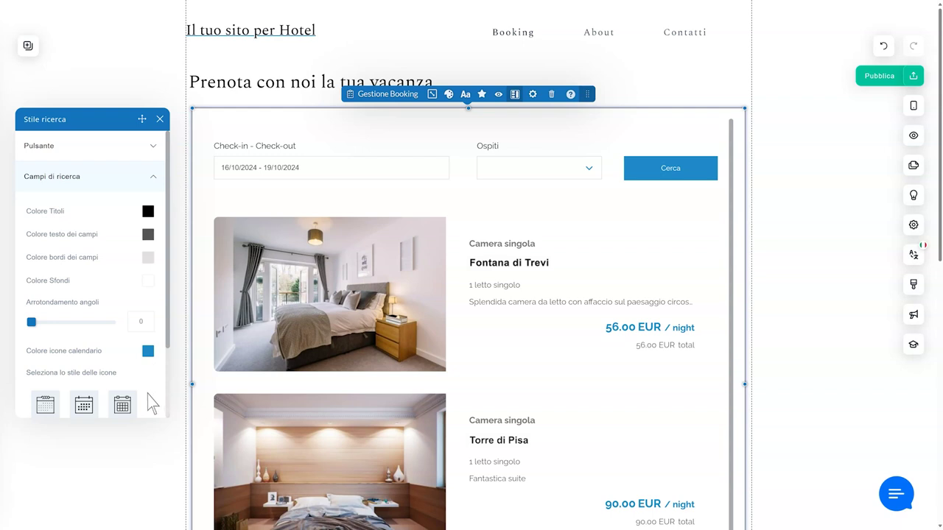
pyautogui.scroll(-2, 148, 409)
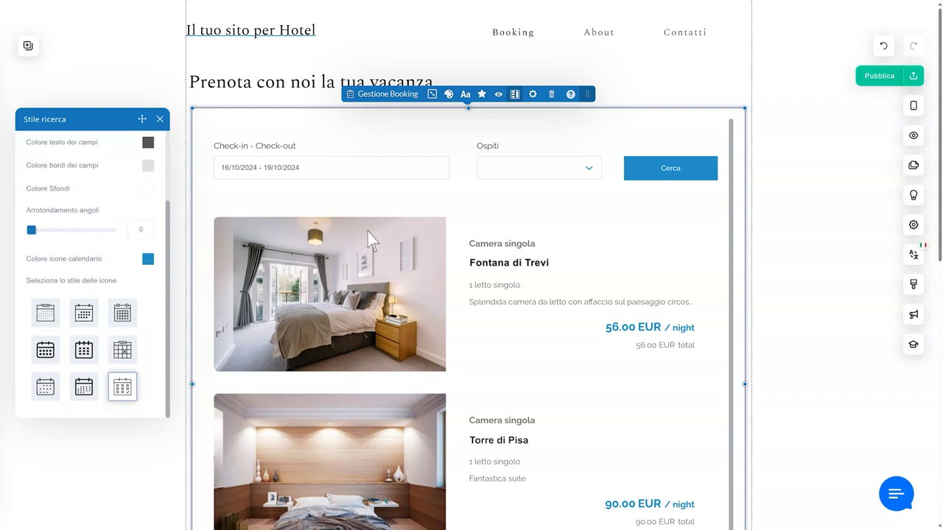
pyautogui.click(510, 122)
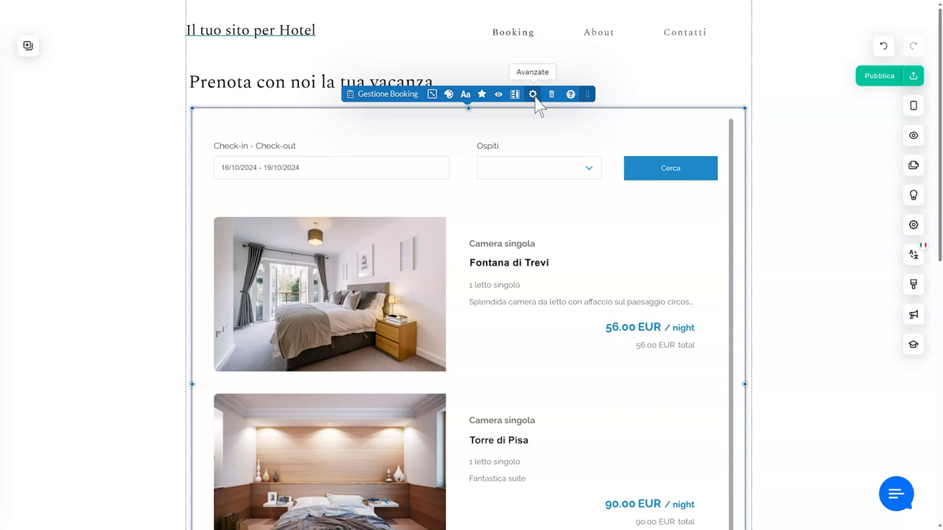
# - In Avanzate > Filtri, enable 'Nascondi la barra ricerca e mostra tutte le camere'
pyautogui.click(533, 97)
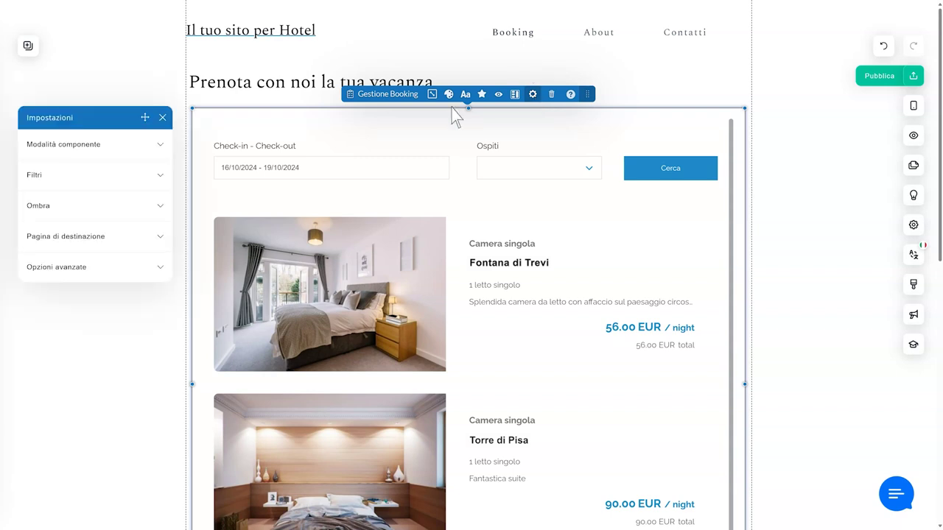
pyautogui.click(162, 145)
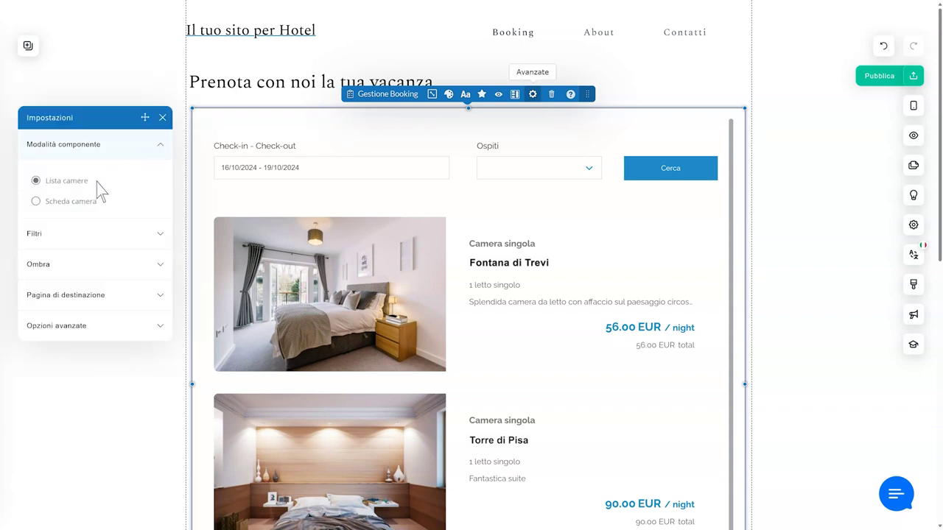
pyautogui.click(160, 147)
pyautogui.click(164, 180)
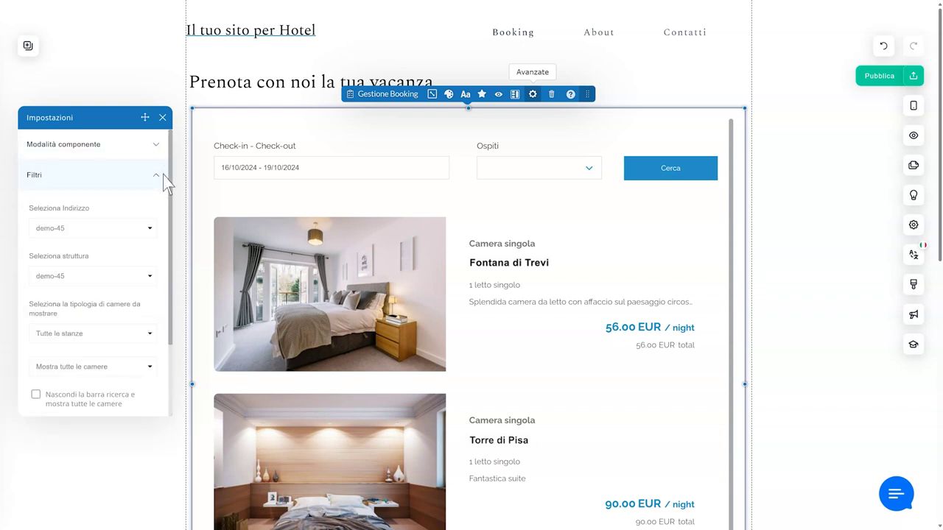
pyautogui.click(36, 395)
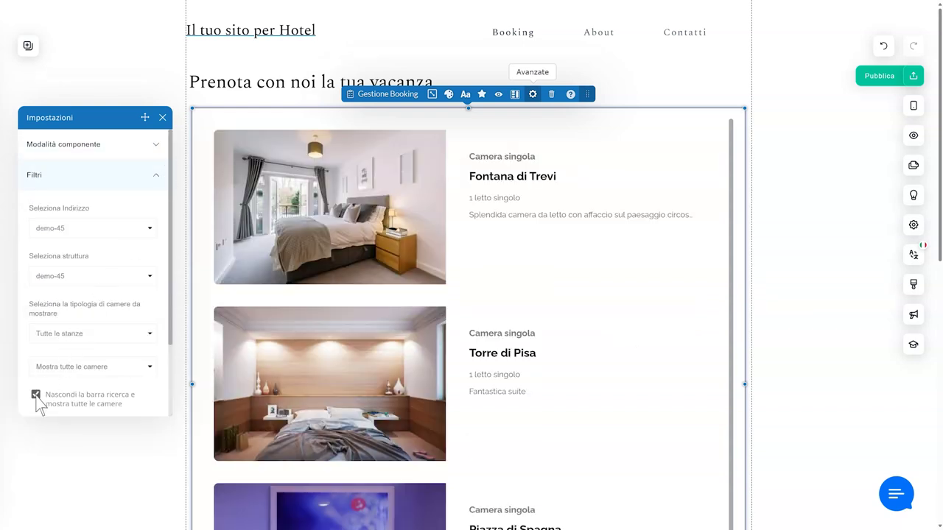
pyautogui.click(160, 179)
# - Look over the shadow, destination page and advanced options, then close the widget settings
pyautogui.click(161, 207)
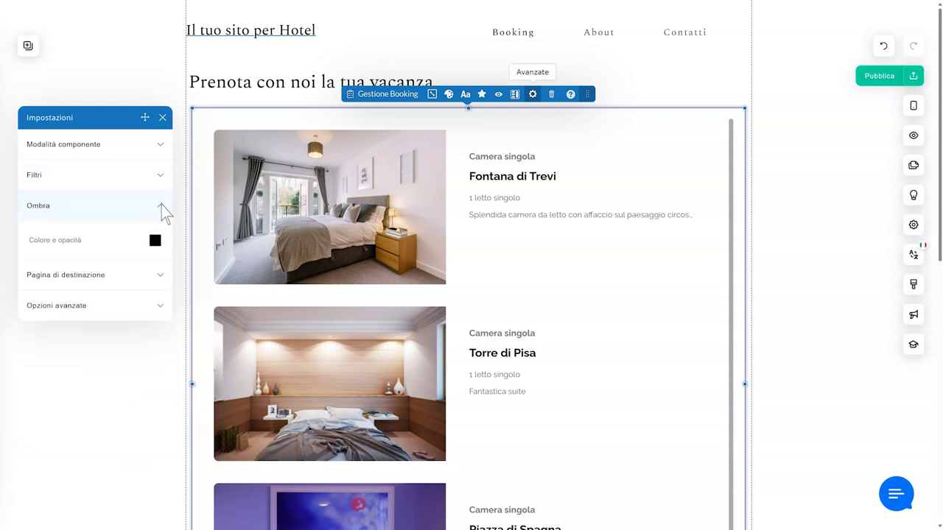
pyautogui.click(162, 209)
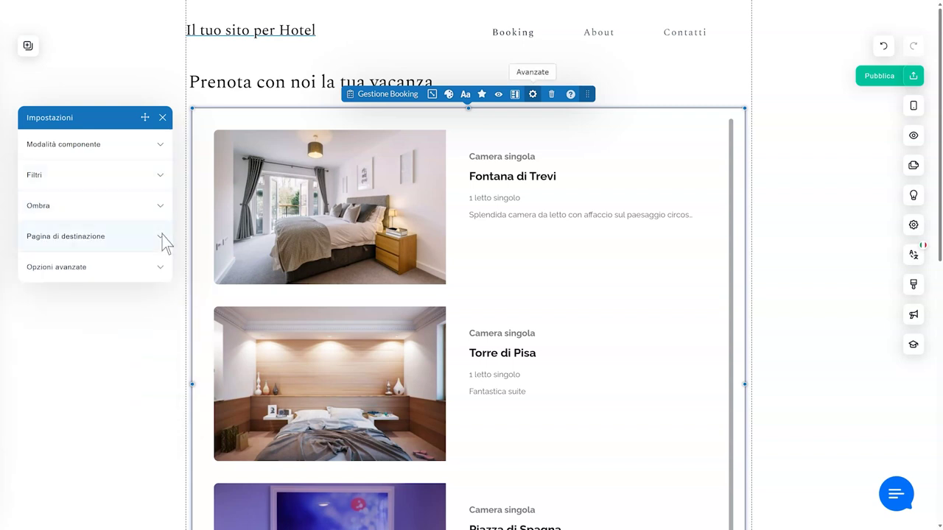
pyautogui.click(162, 236)
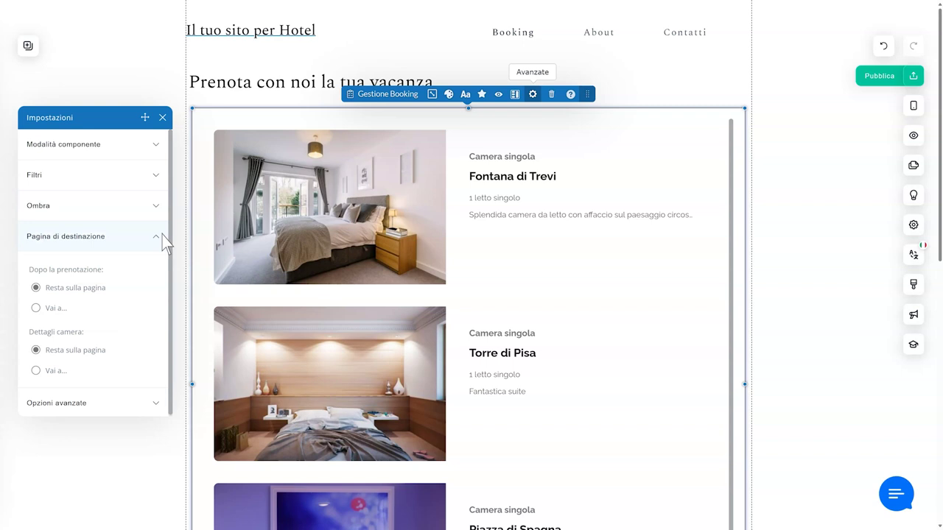
pyautogui.click(162, 243)
pyautogui.click(160, 268)
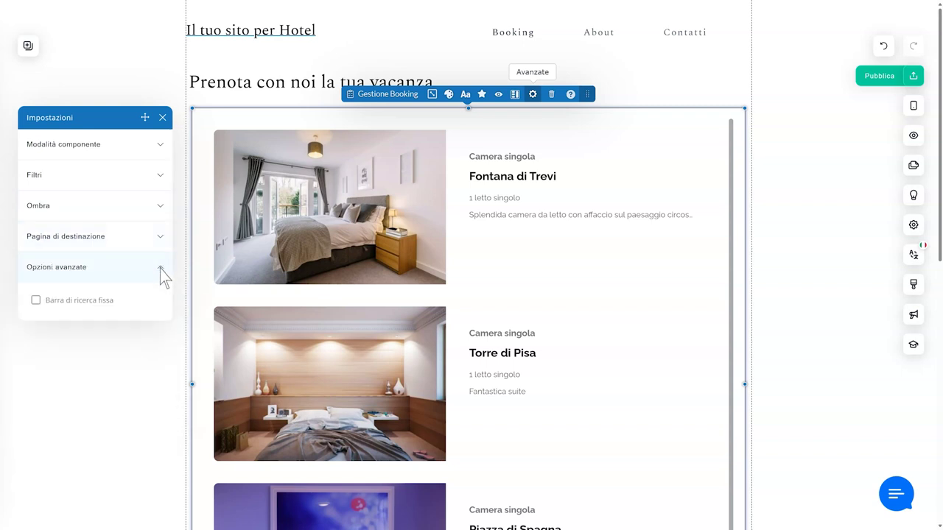
pyautogui.press('Escape')
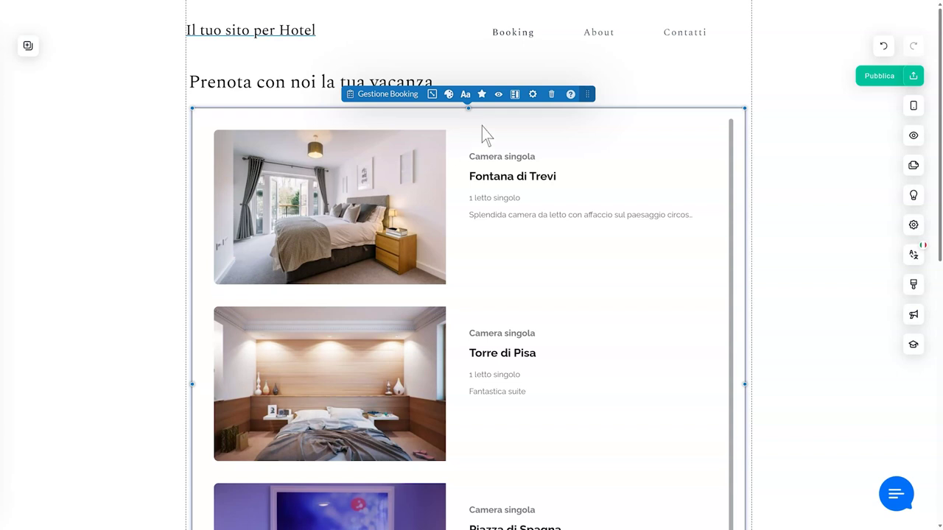
# - Delete the Gestione Booking component and confirm the removal
pyautogui.click(551, 95)
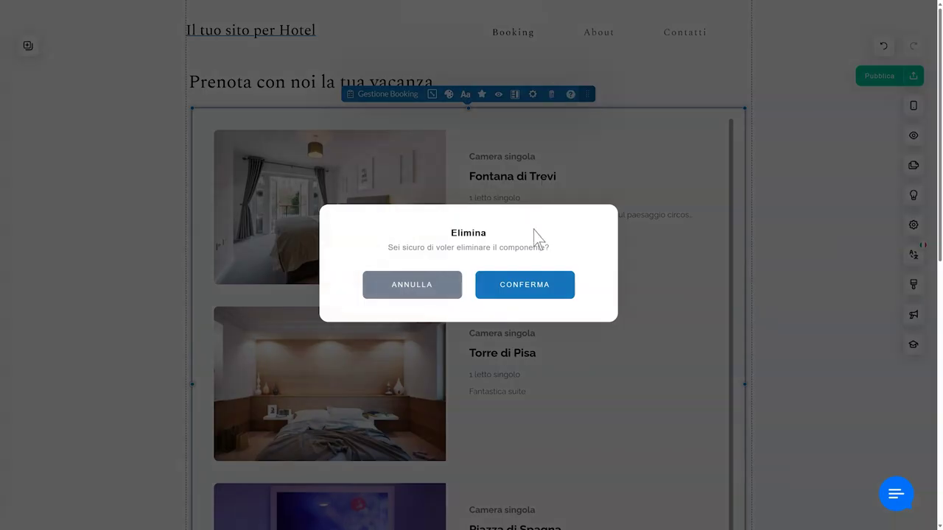
pyautogui.click(526, 288)
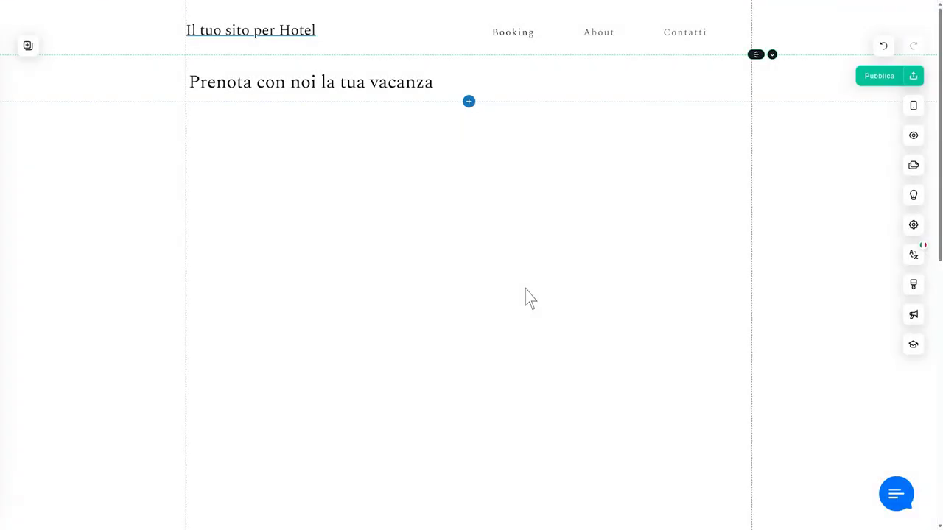
# - Place the Booking > Servizi grid template below the heading and select it
pyautogui.click(29, 48)
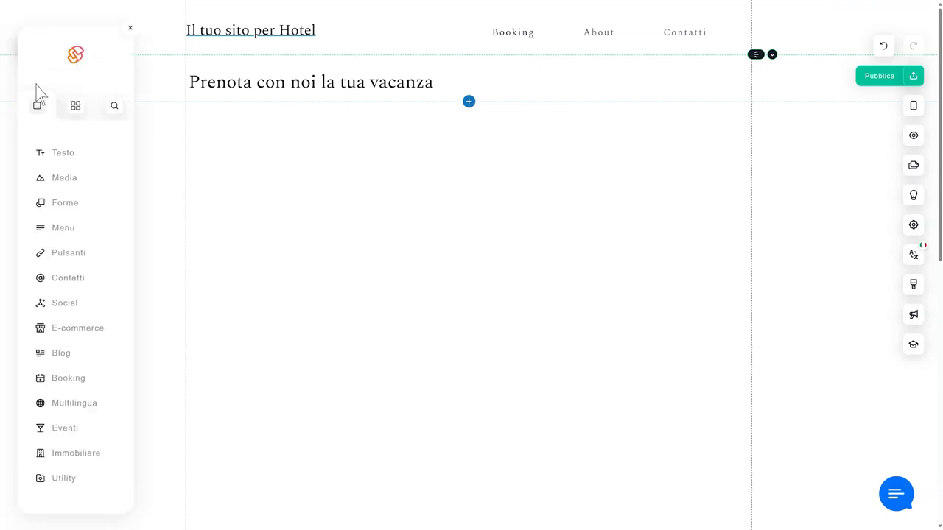
pyautogui.click(96, 388)
pyautogui.click(207, 182)
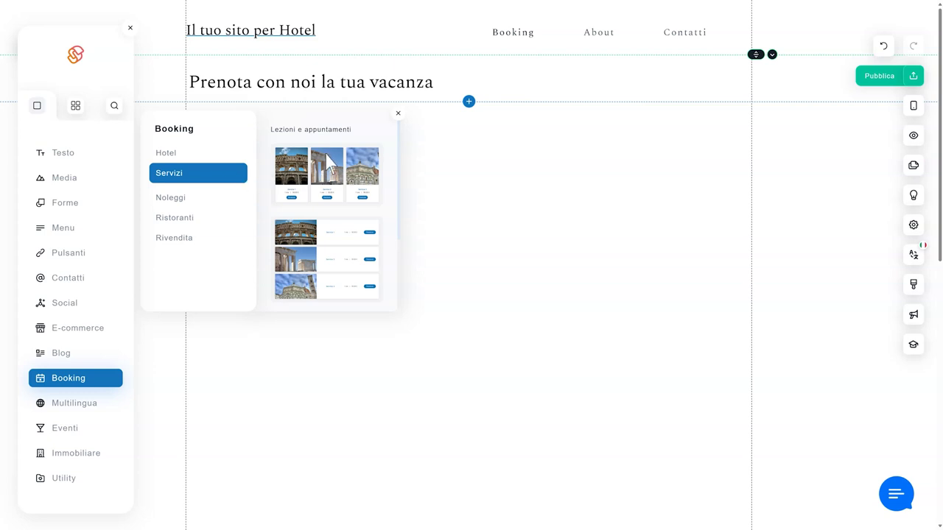
pyautogui.moveTo(330, 165); pyautogui.dragTo(436, 193)
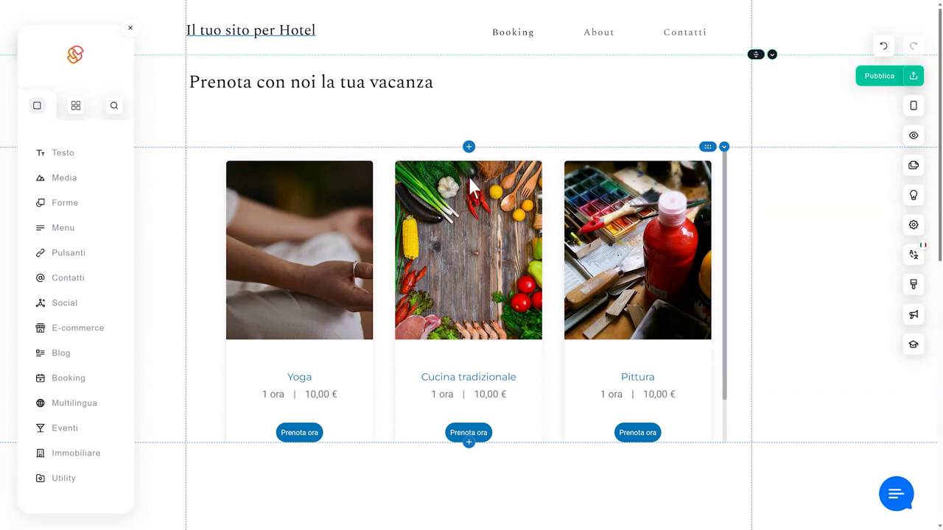
pyautogui.click(470, 179)
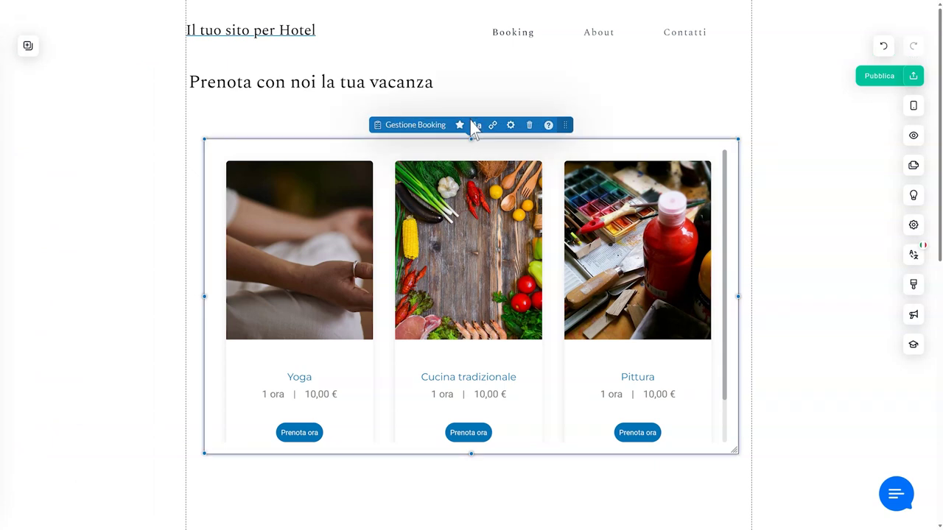
# - Open Gestione Booking, glance at Esporta prenotazioni, then go to the Servizi list
pyautogui.click(415, 126)
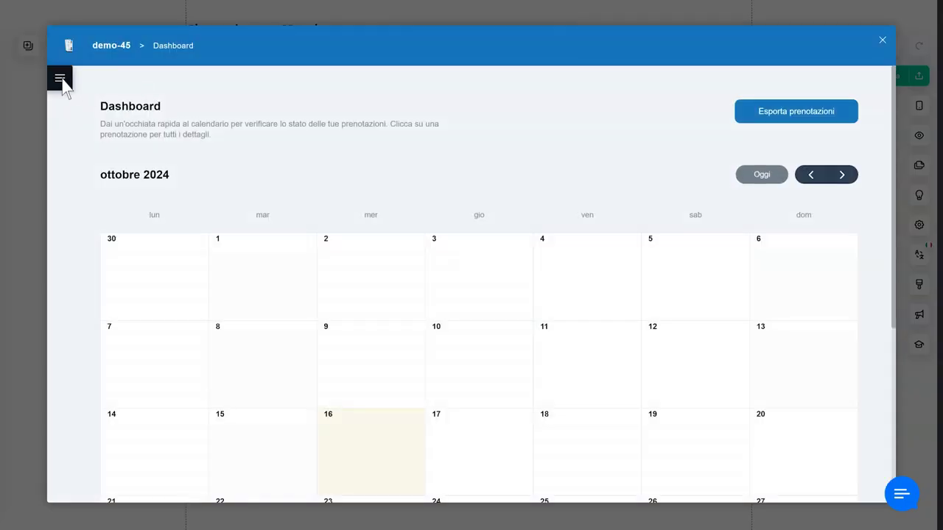
pyautogui.click(58, 79)
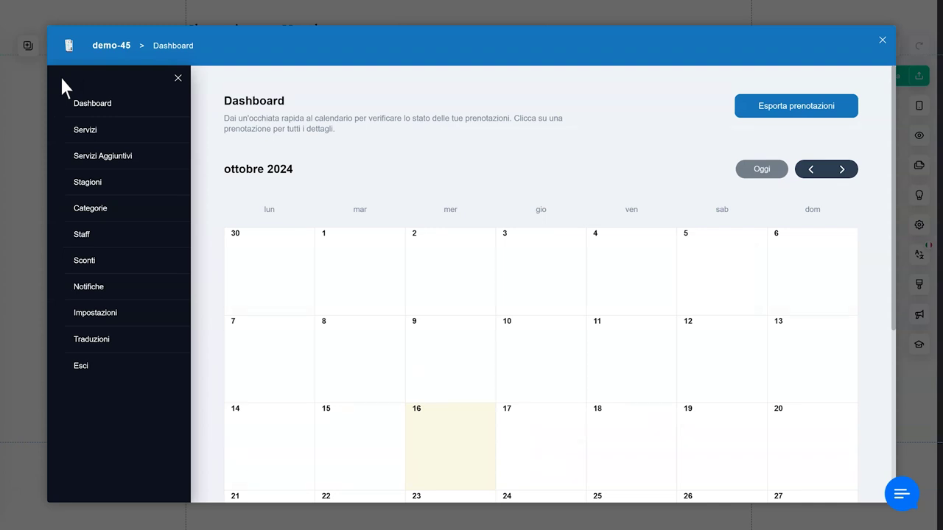
pyautogui.click(797, 111)
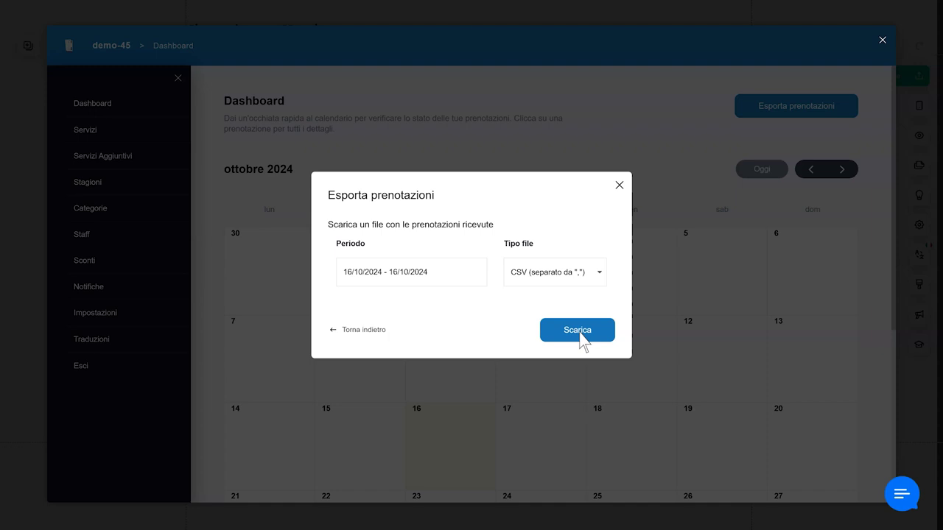
pyautogui.click(619, 186)
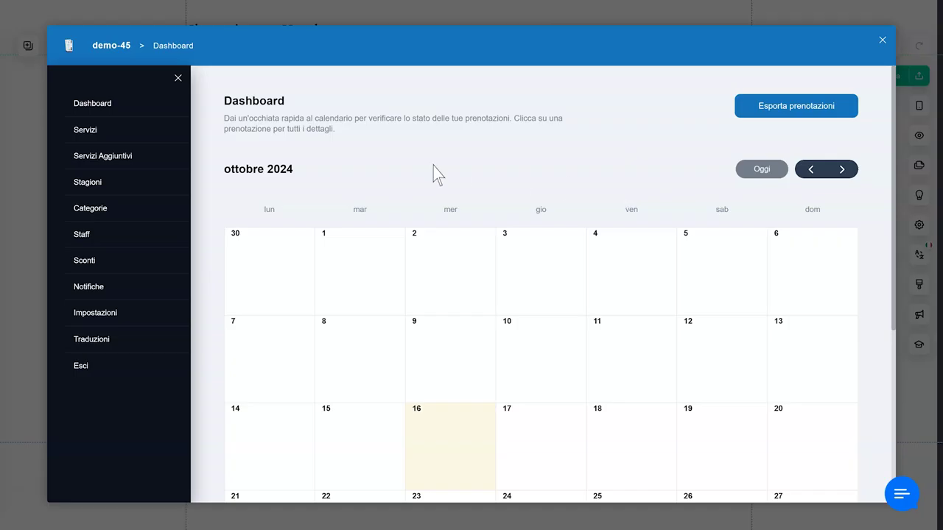
pyautogui.click(112, 130)
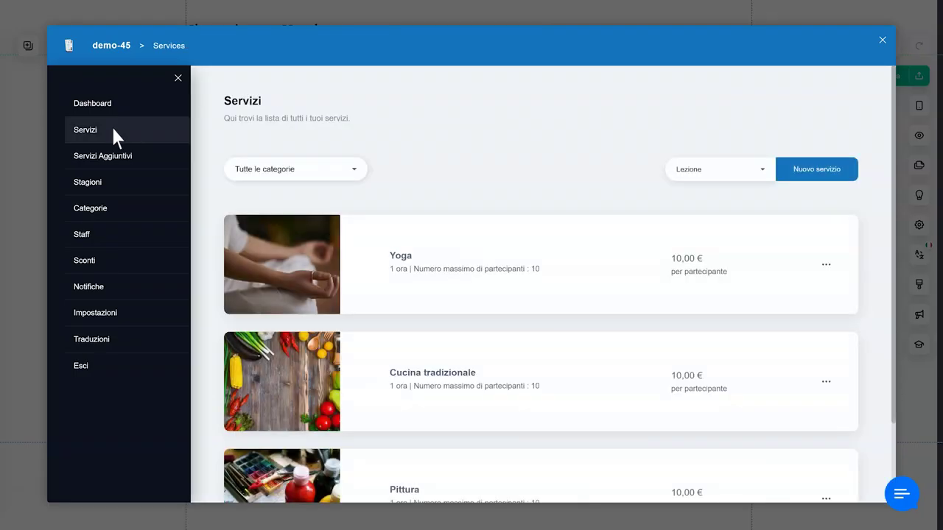
# - Start a new service named 'Lezione di nuoto' with description 'Migliora il tuo stile'
pyautogui.click(819, 177)
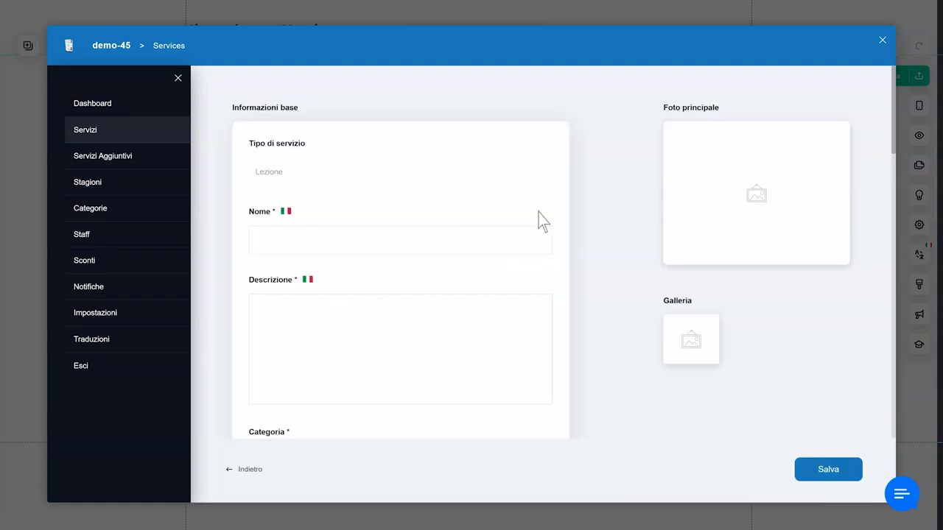
pyautogui.click(350, 241)
pyautogui.write('Lezione di nuoto')
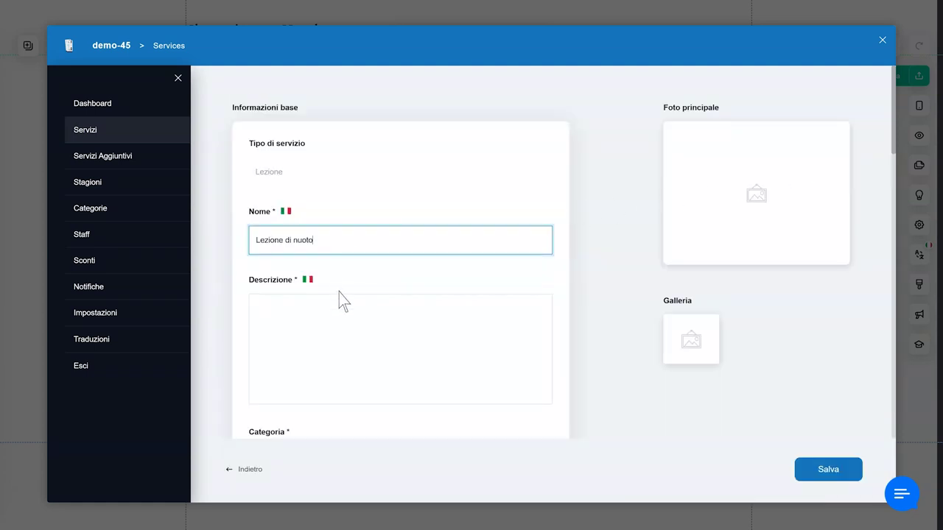
pyautogui.click(334, 310)
pyautogui.write('Migliora il tuo stile')
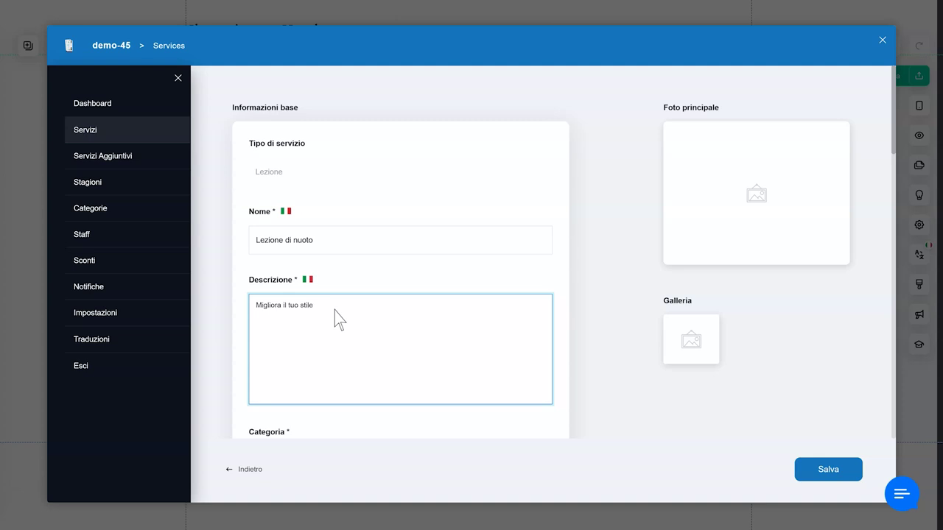
# - Check the service's price, availability and duration, save it, and verify the Servizi list
pyautogui.scroll(-2, 335, 311)
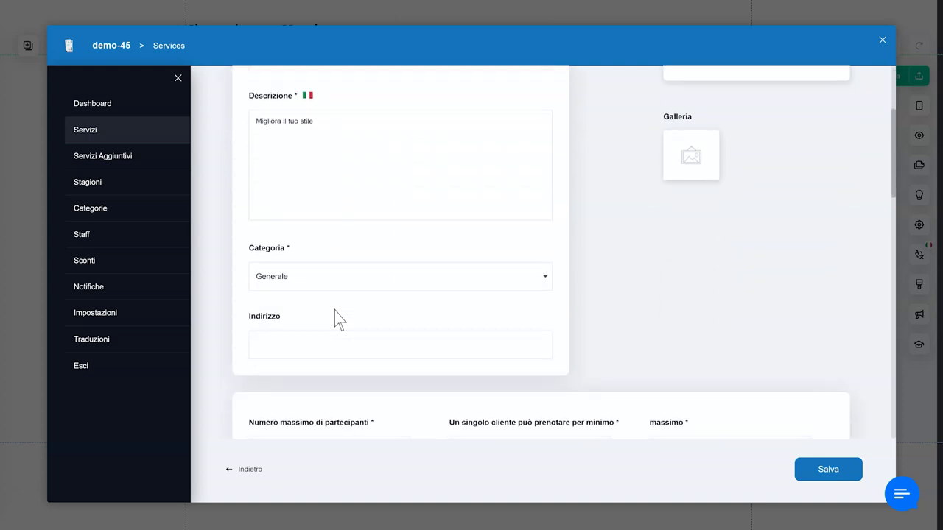
pyautogui.scroll(-2, 335, 311)
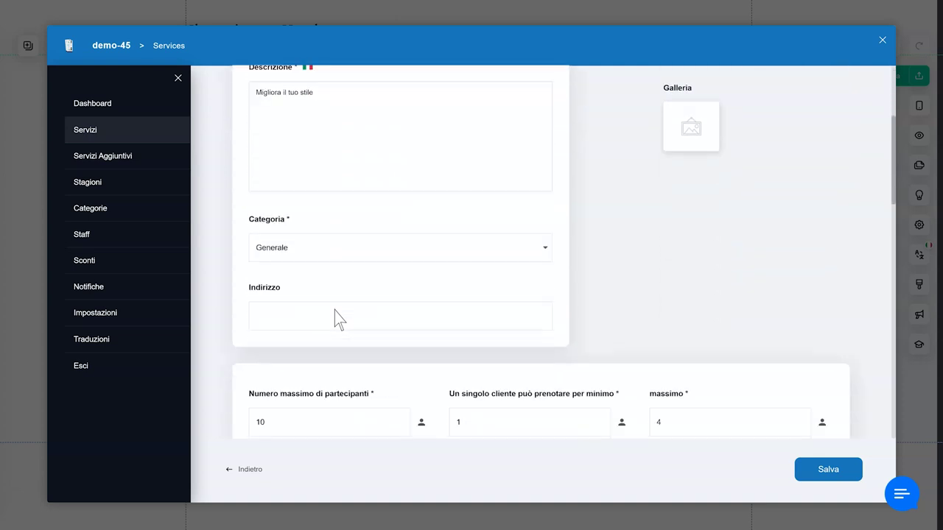
pyautogui.scroll(-1, 393, 326)
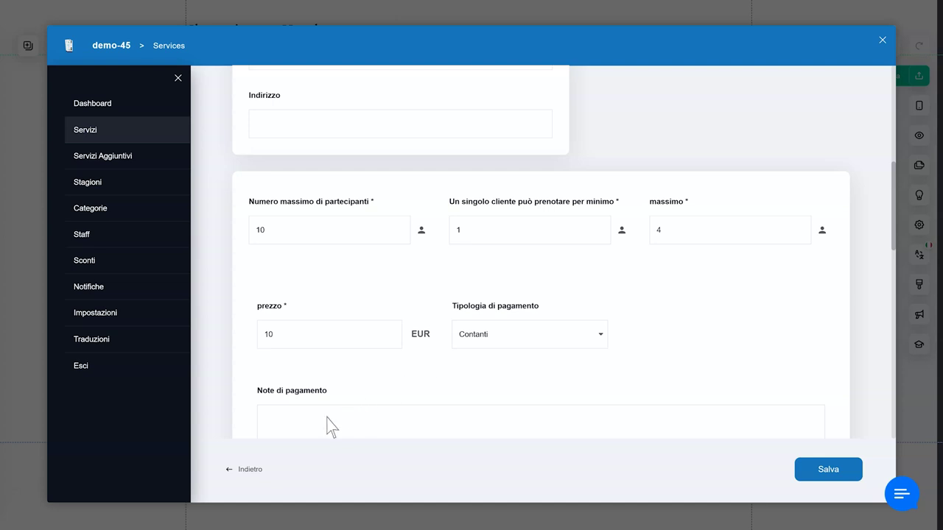
pyautogui.scroll(-1, 324, 424)
pyautogui.scroll(-2, 325, 428)
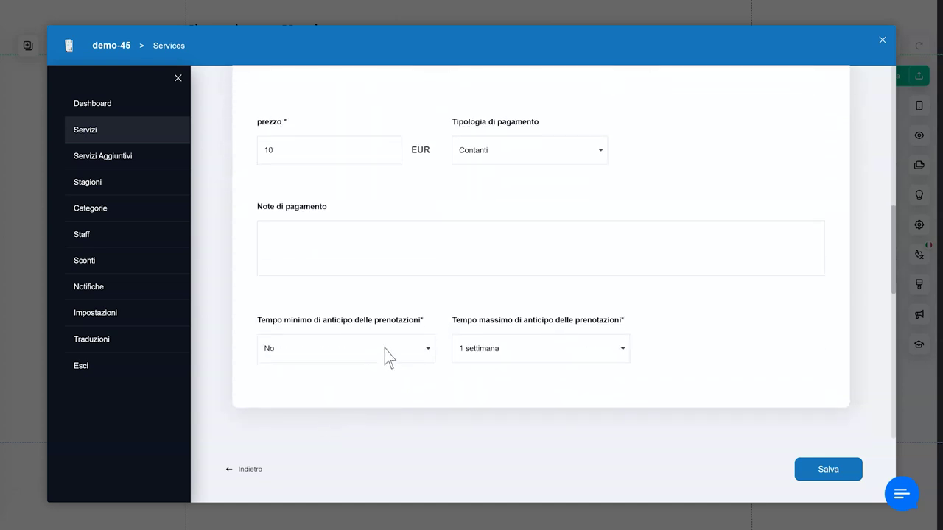
pyautogui.scroll(-3, 494, 337)
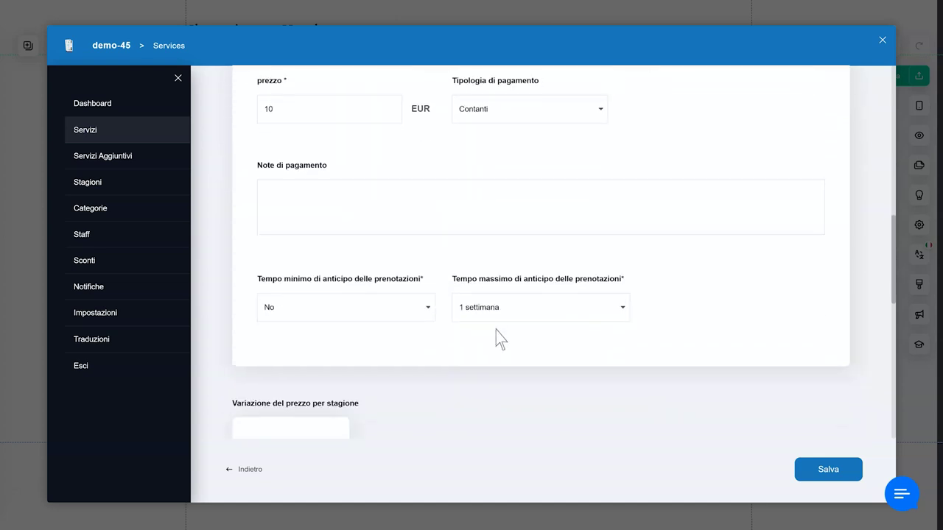
pyautogui.scroll(-2, 273, 300)
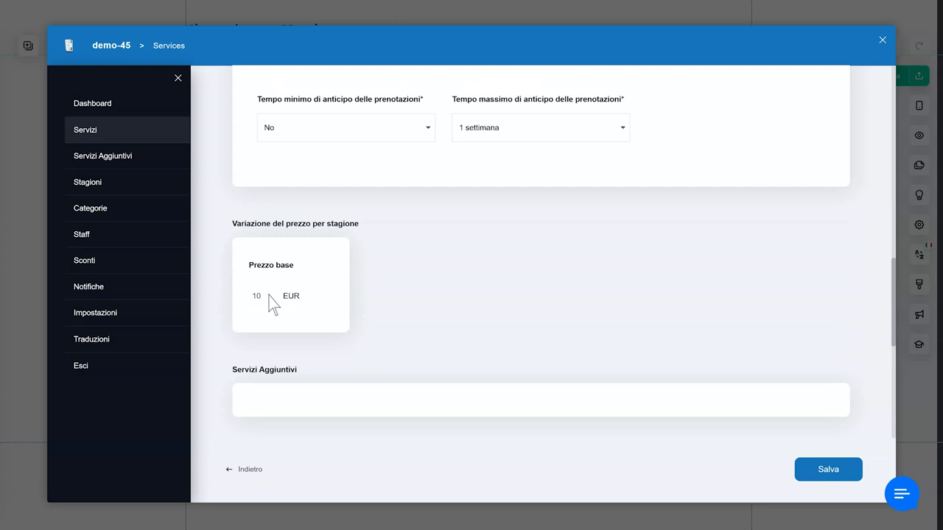
pyautogui.scroll(-1, 271, 302)
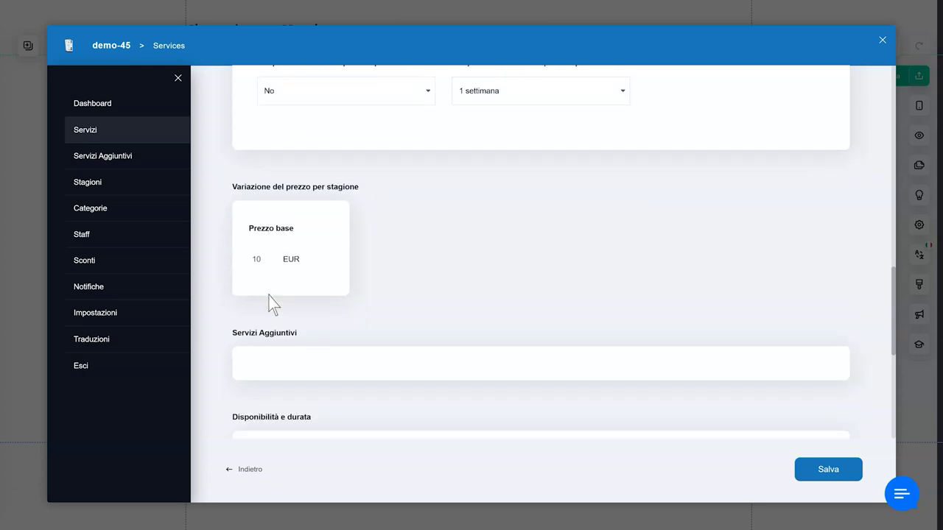
pyautogui.scroll(-3, 271, 303)
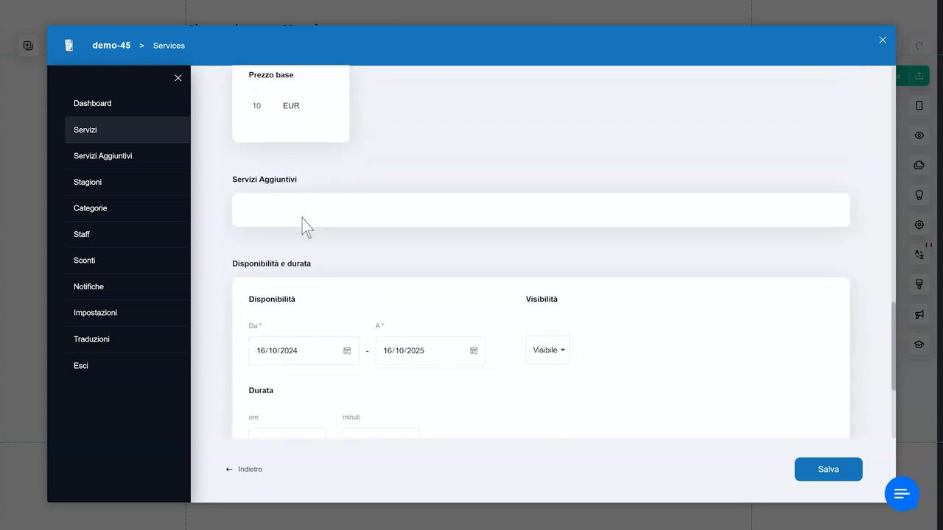
pyautogui.scroll(-3, 304, 222)
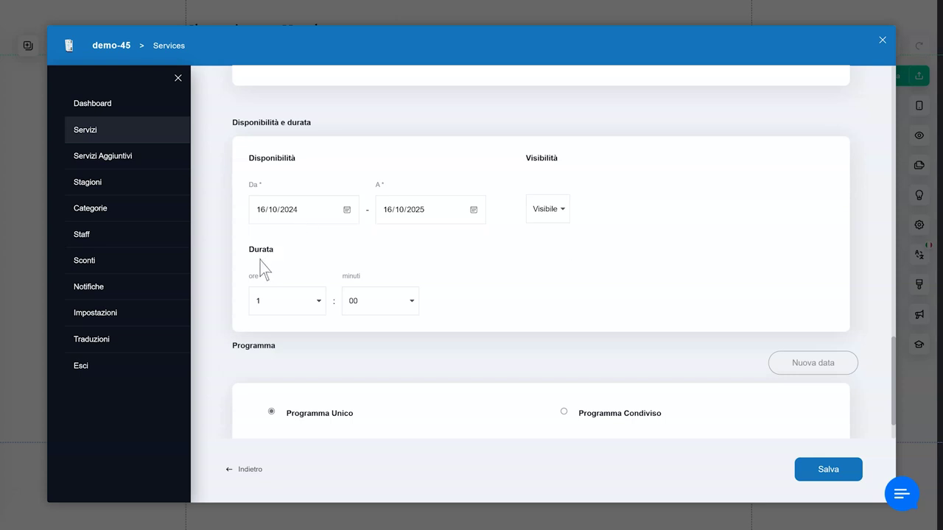
pyautogui.scroll(-1, 262, 261)
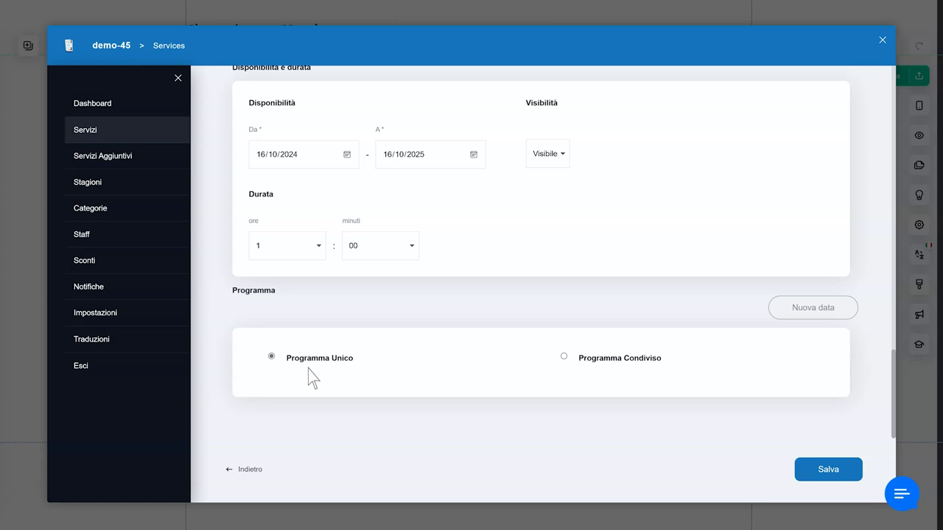
pyautogui.click(826, 472)
pyautogui.scroll(-3, 642, 458)
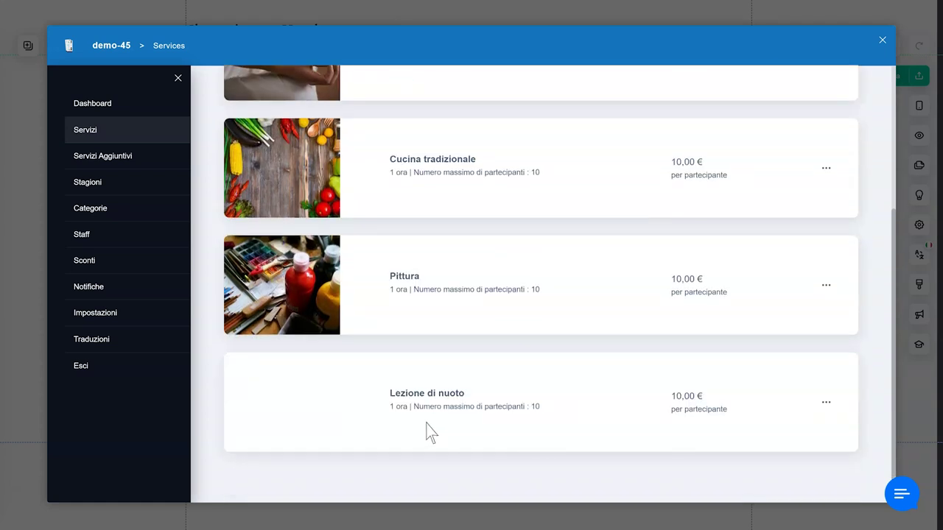
pyautogui.scroll(3, 427, 432)
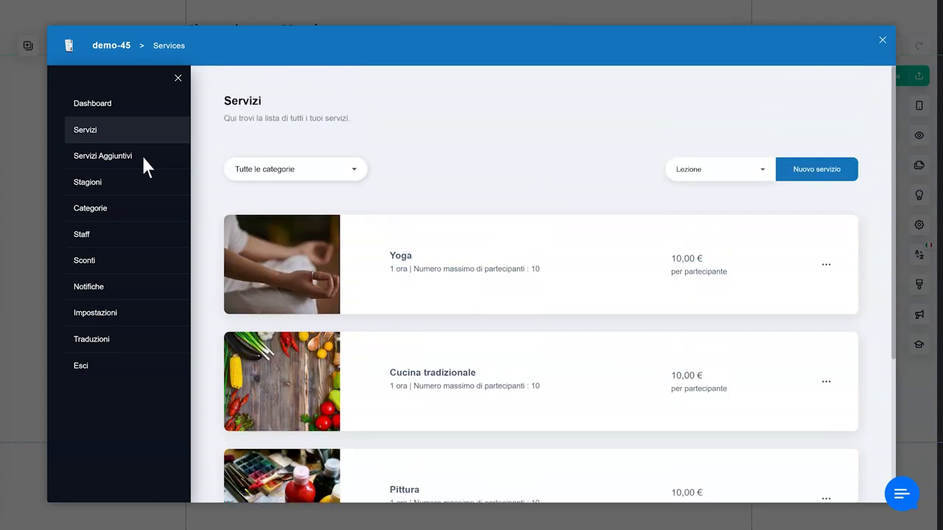
# - Create an additional service 'Servizio in camera' with price type A pagamento
pyautogui.click(144, 157)
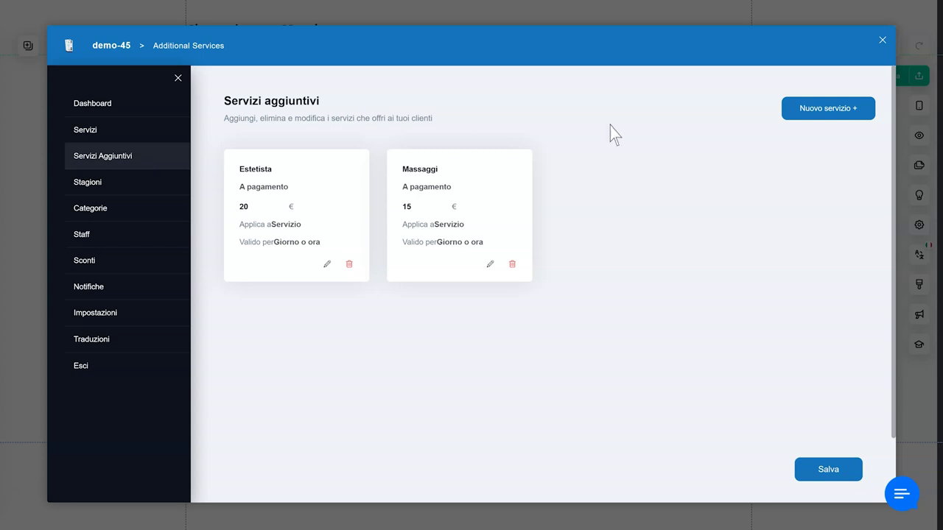
pyautogui.click(826, 113)
pyautogui.click(368, 331)
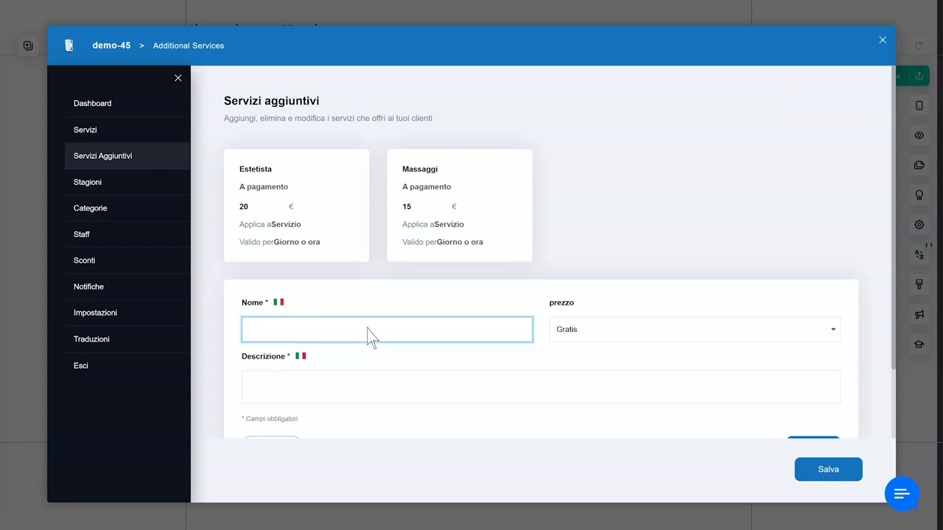
pyautogui.write('Servizio in camera')
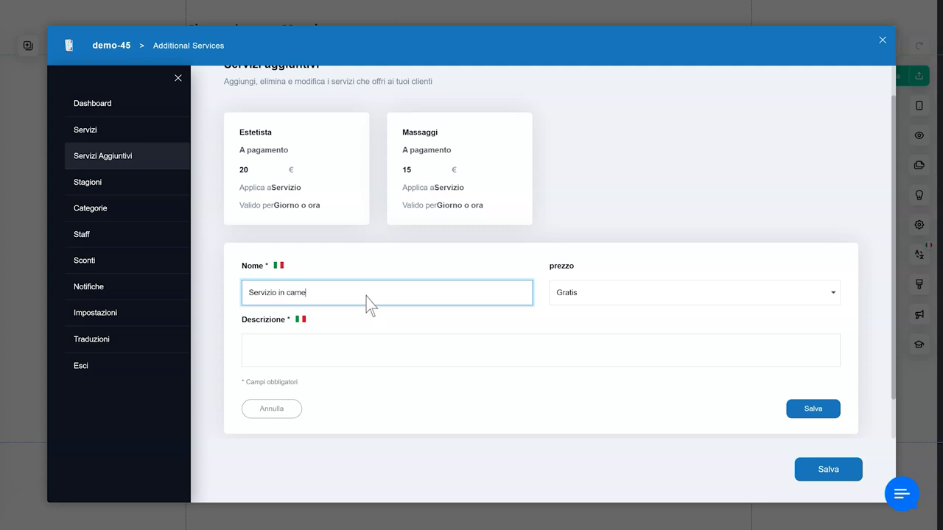
pyautogui.click(833, 293)
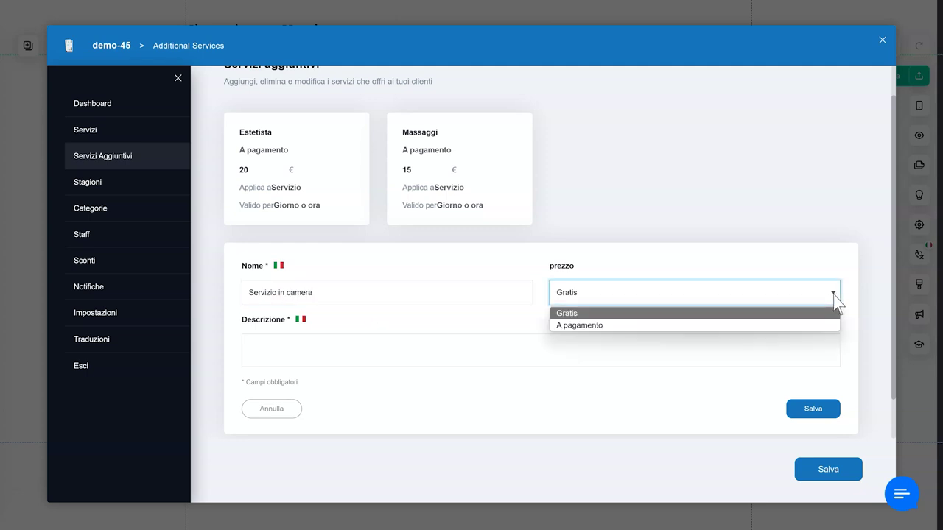
pyautogui.press('Down')
pyautogui.press('Return')
# - Add description 'Ordina quello che preferisci', set price 5, and save the extra
pyautogui.click(390, 348)
pyautogui.write('Ordina quello che preferisci')
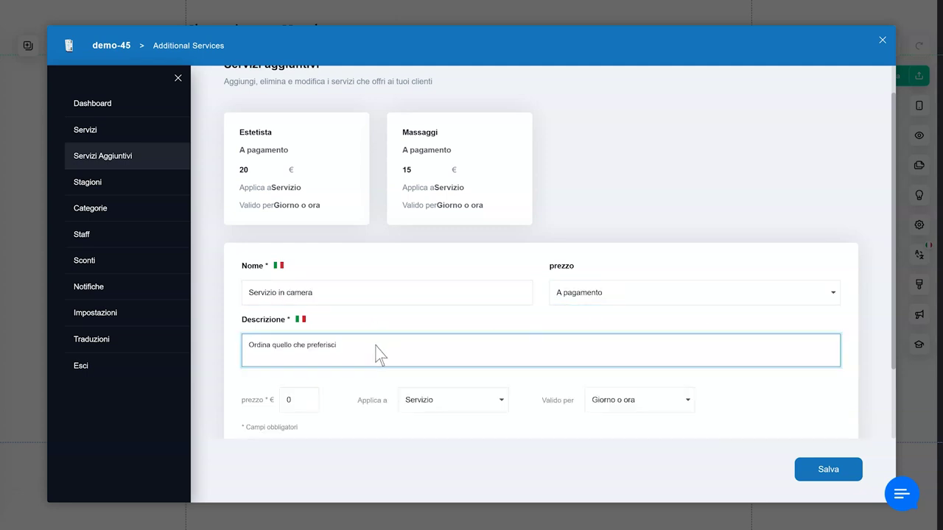
pyautogui.doubleClick(299, 400)
pyautogui.write('5')
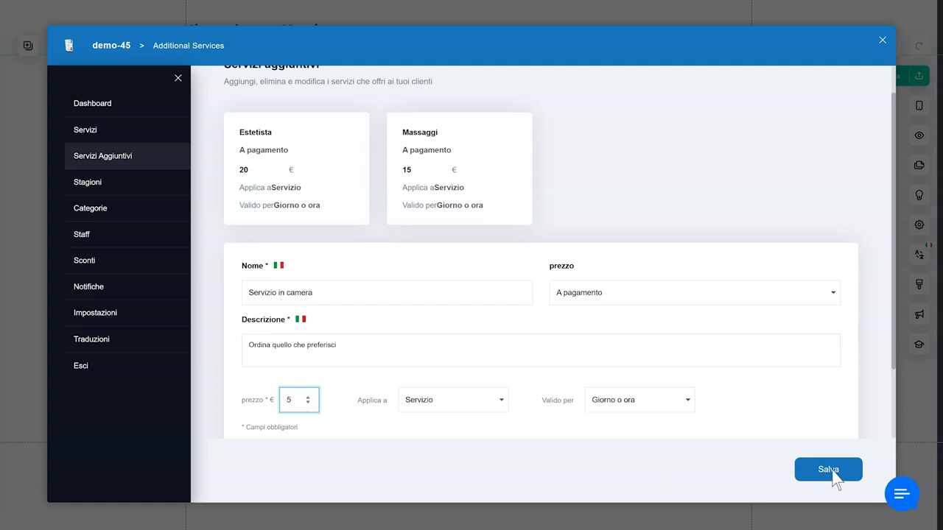
pyautogui.click(831, 475)
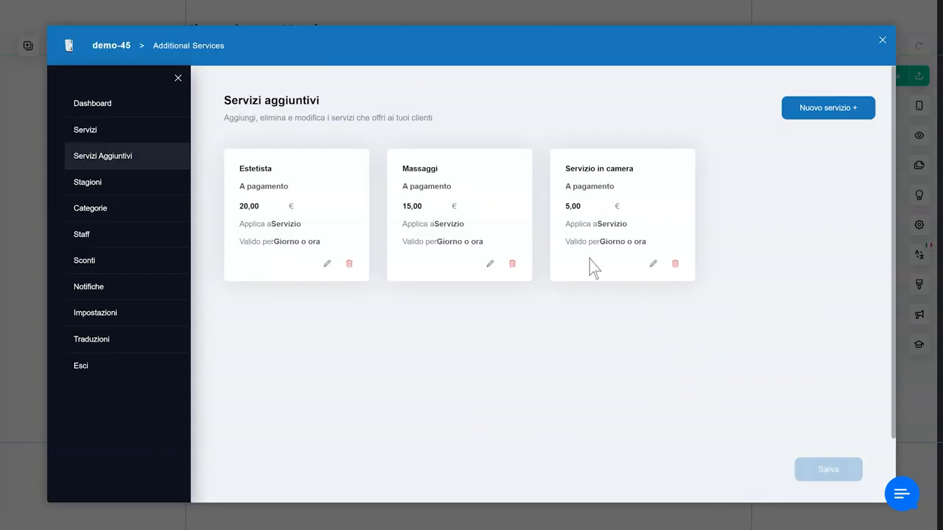
pyautogui.click(114, 185)
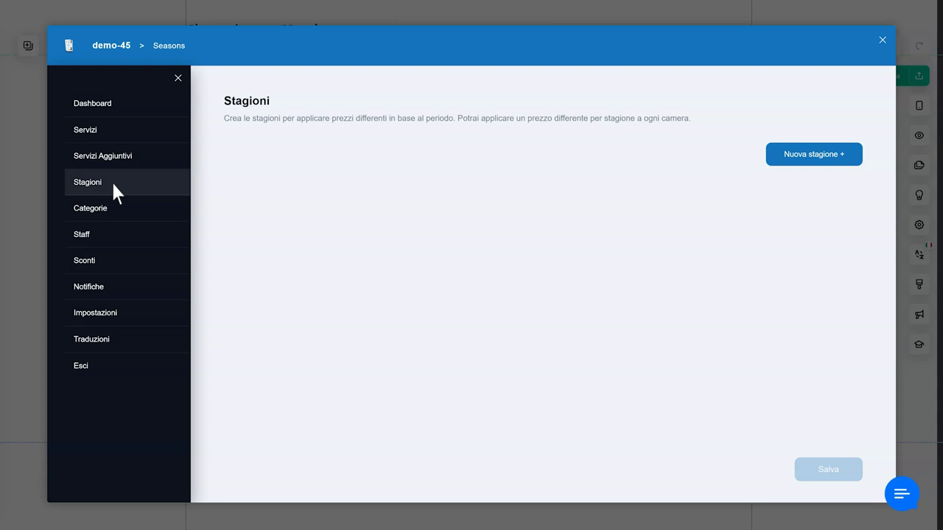
# - Create and save season 'Estate' running from Giugno to Settembre
pyautogui.click(814, 157)
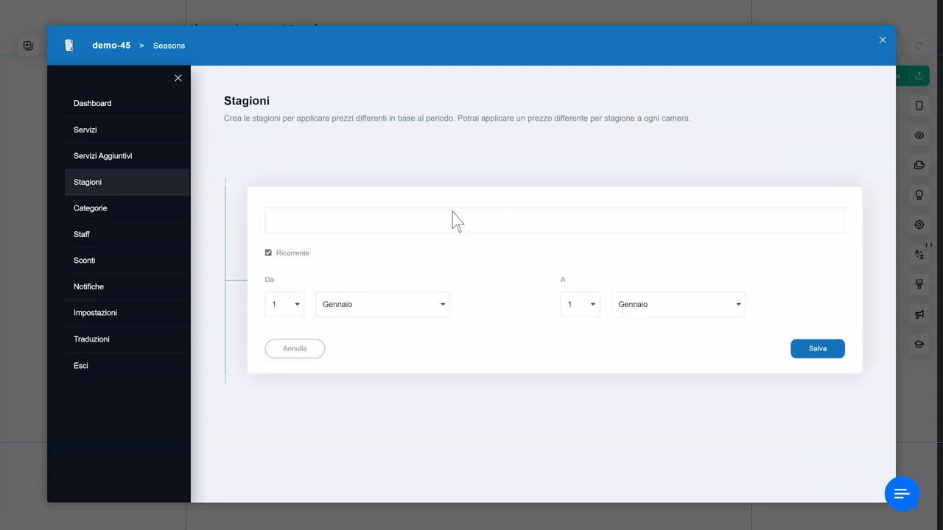
pyautogui.click(385, 223)
pyautogui.write('Estate')
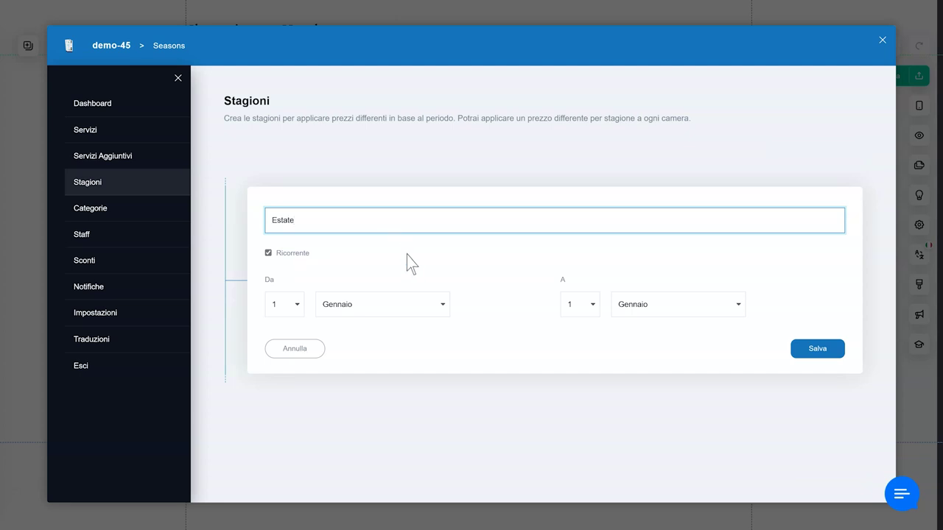
pyautogui.click(443, 305)
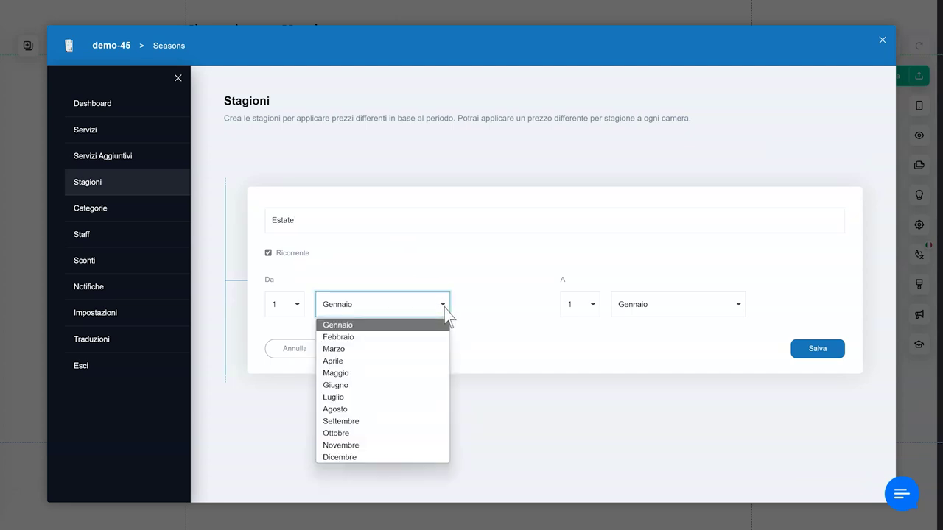
pyautogui.click(429, 385)
pyautogui.click(731, 307)
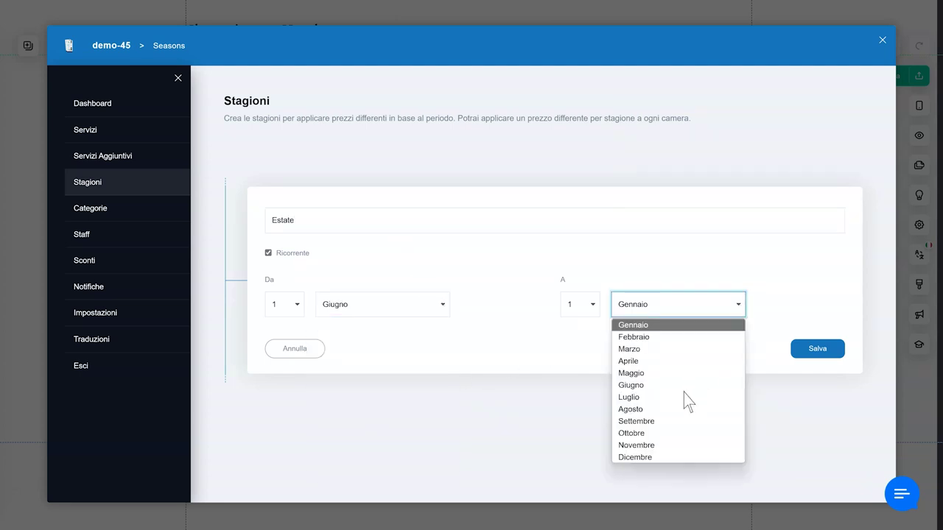
pyautogui.click(666, 424)
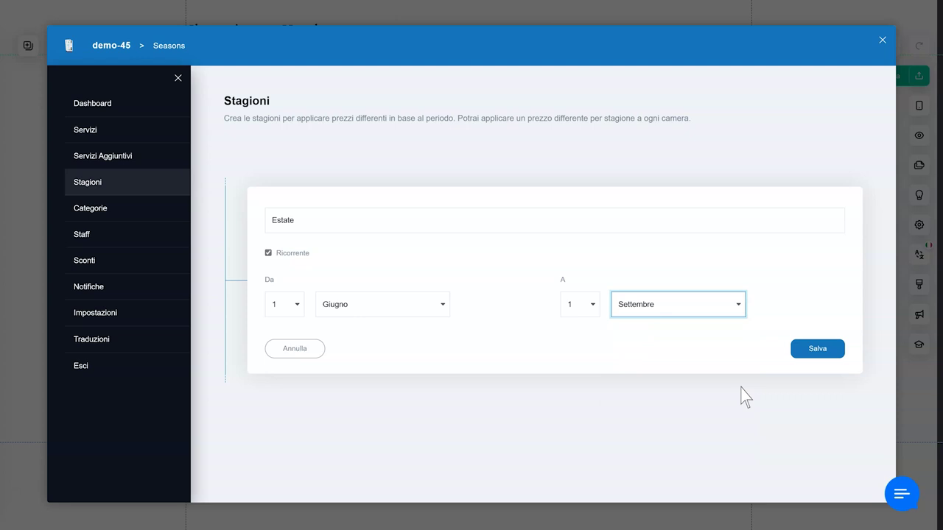
pyautogui.click(820, 351)
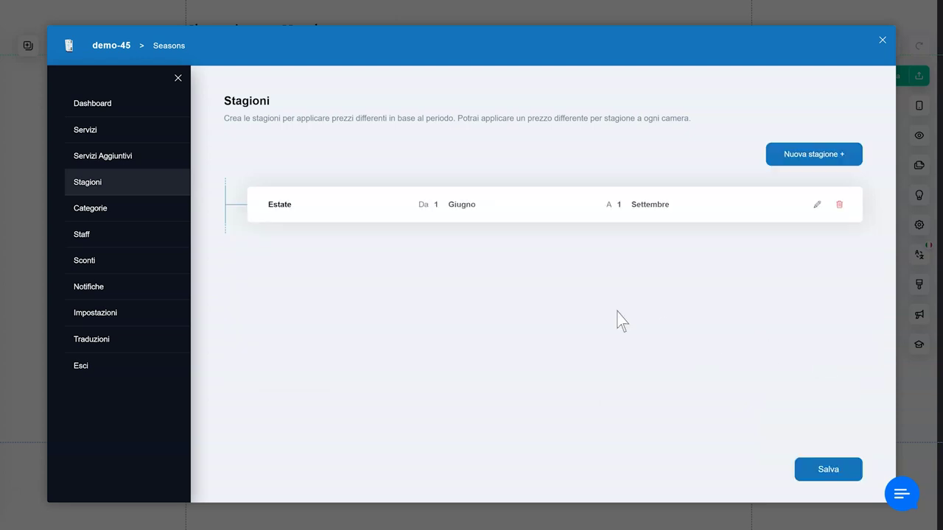
# - Create a new category named Staff 2 beside Generale and save the category changes
pyautogui.click(118, 206)
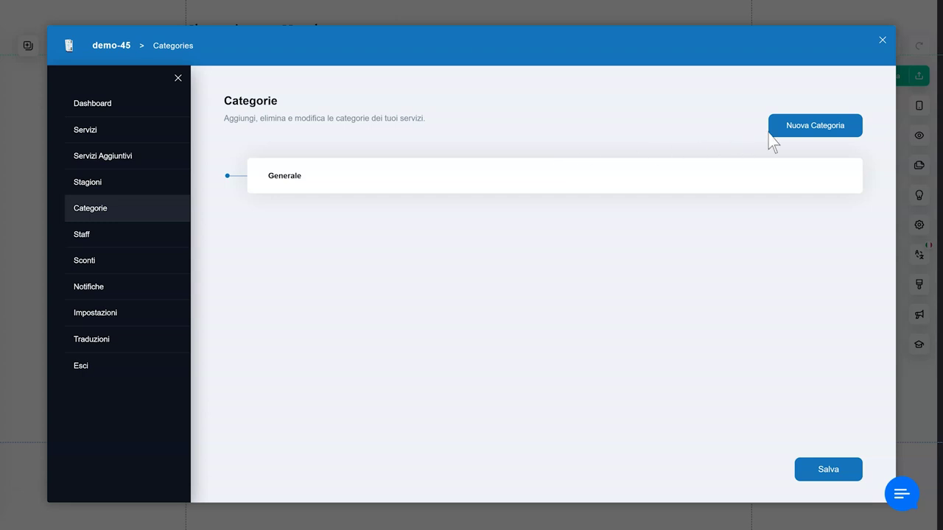
pyautogui.click(815, 135)
pyautogui.click(409, 269)
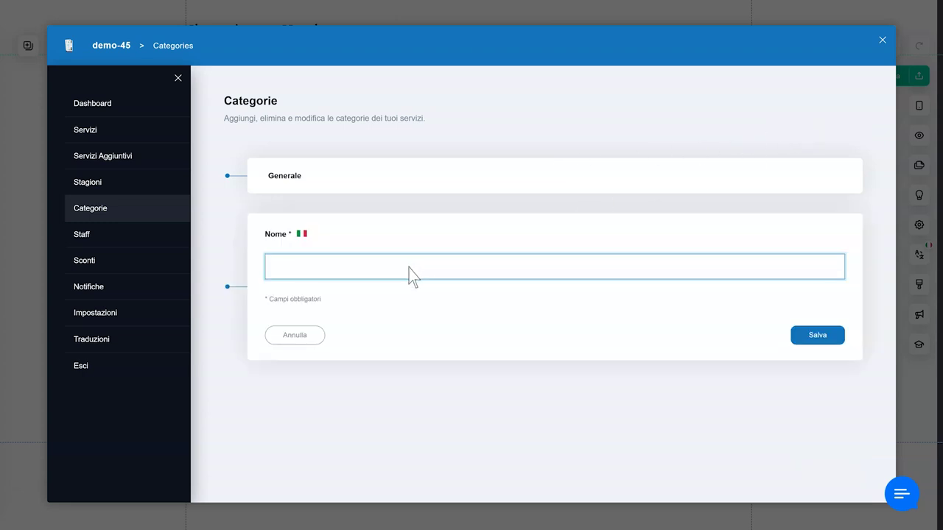
pyautogui.write('Staff 2')
pyautogui.click(820, 338)
pyautogui.click(828, 469)
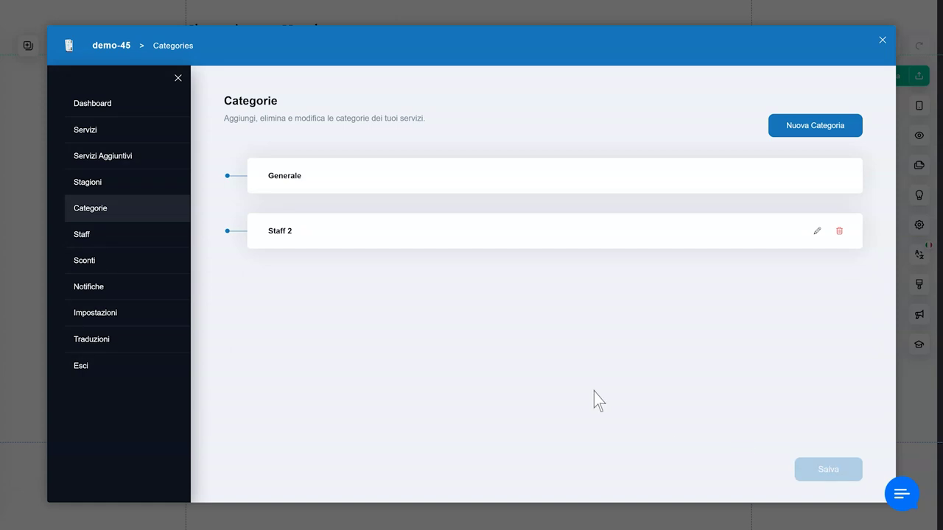
pyautogui.click(129, 244)
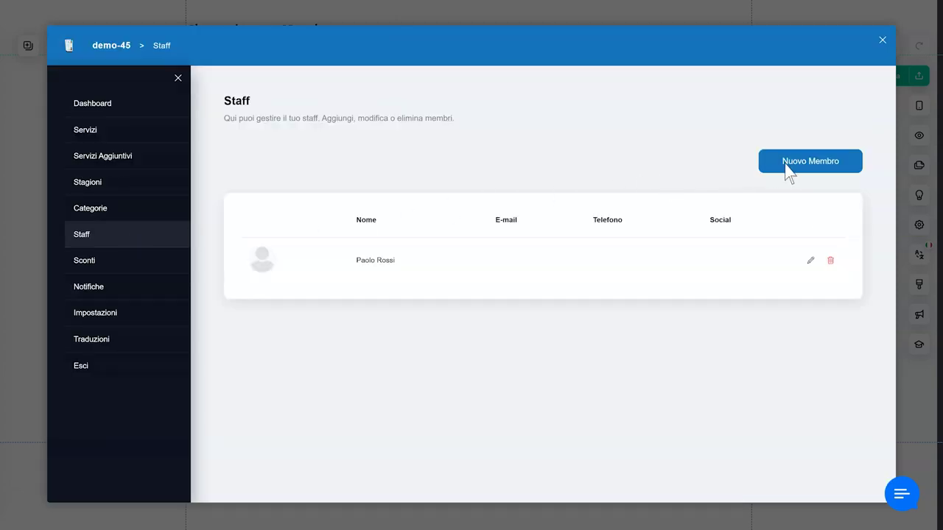
# - Add a new staff member with their first name, surname and e-mail address, and save
pyautogui.click(812, 166)
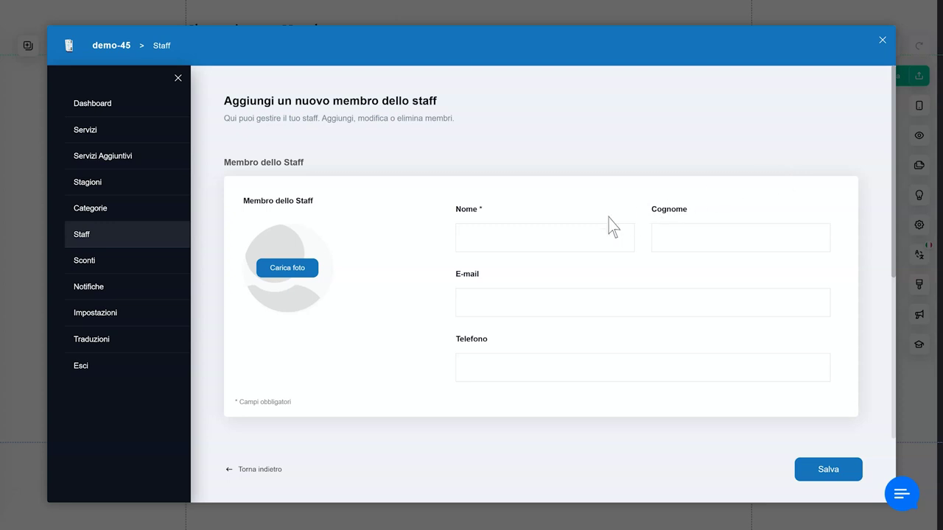
pyautogui.click(534, 245)
pyautogui.click(730, 245)
pyautogui.click(608, 303)
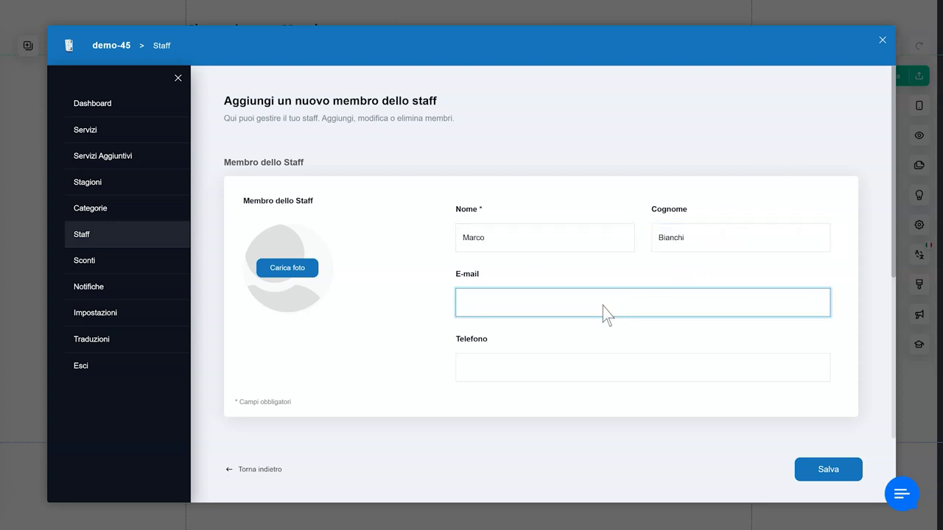
pyautogui.click(596, 367)
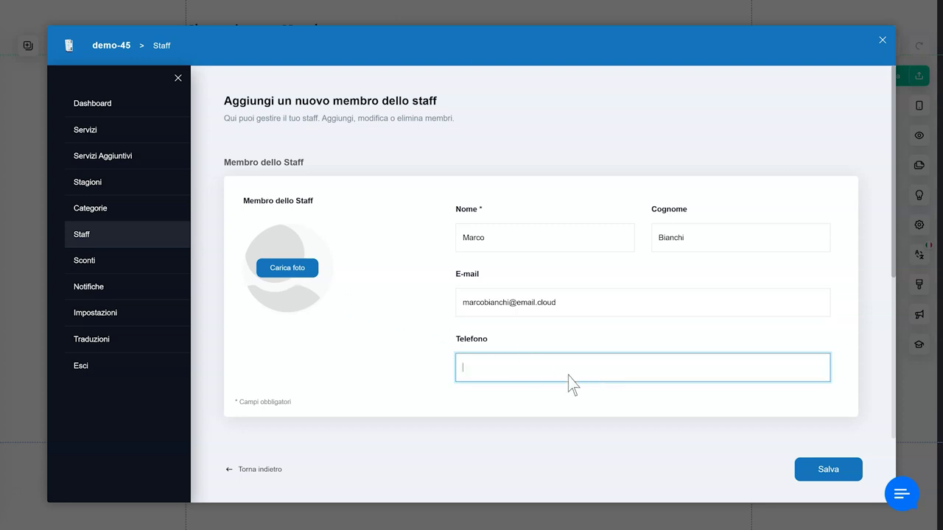
pyautogui.click(827, 468)
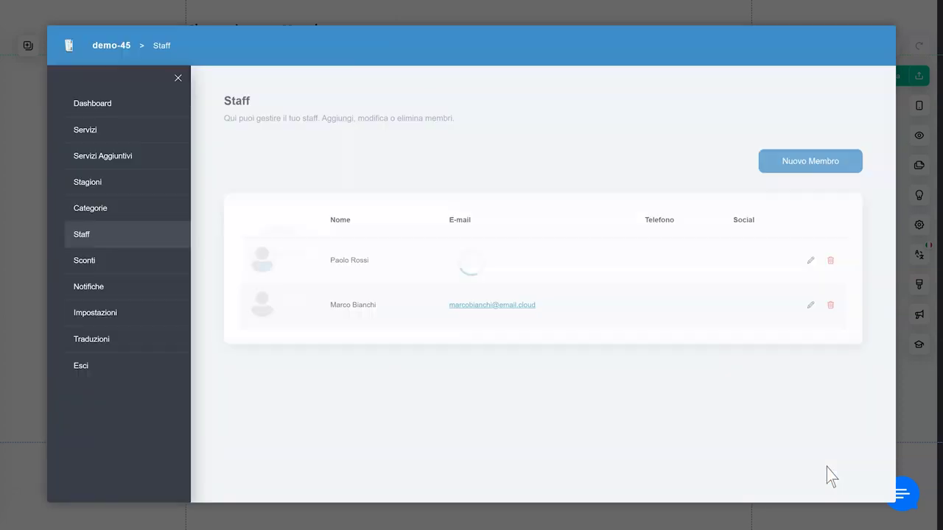
# - Start a new discount in Sconti with a coupon code and a value of 20%
pyautogui.click(103, 260)
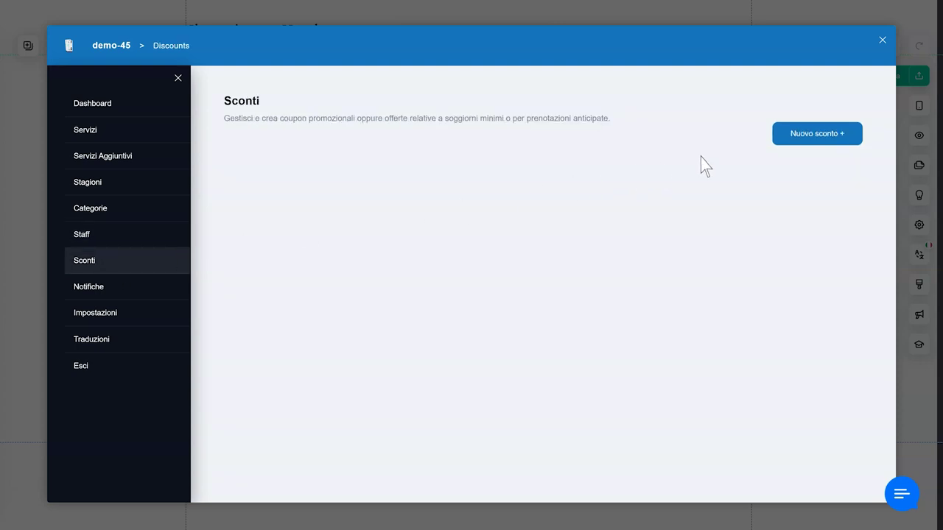
pyautogui.click(813, 140)
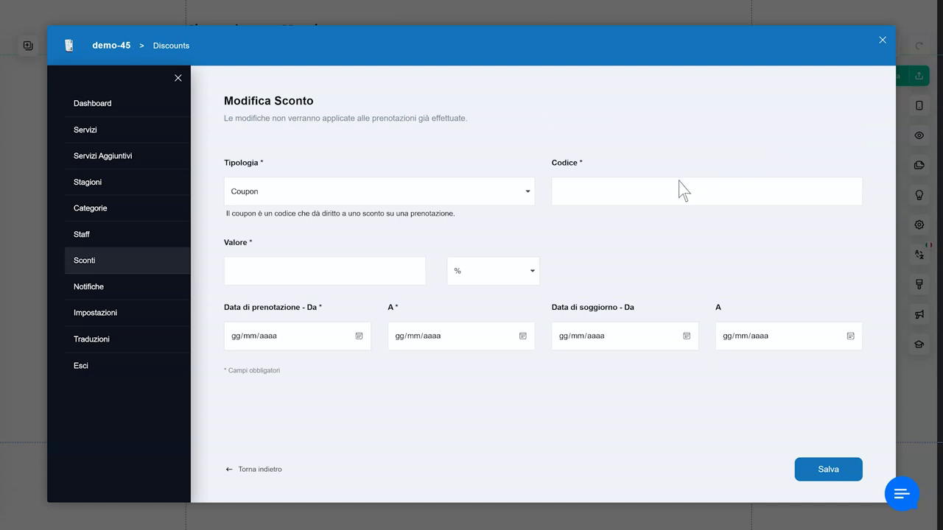
pyautogui.click(654, 190)
pyautogui.write('1234567890')
pyautogui.press('Tab')
pyautogui.write('20')
# - Set booking and stay dates to 16–31 October 2024 and save the coupon
pyautogui.click(360, 336)
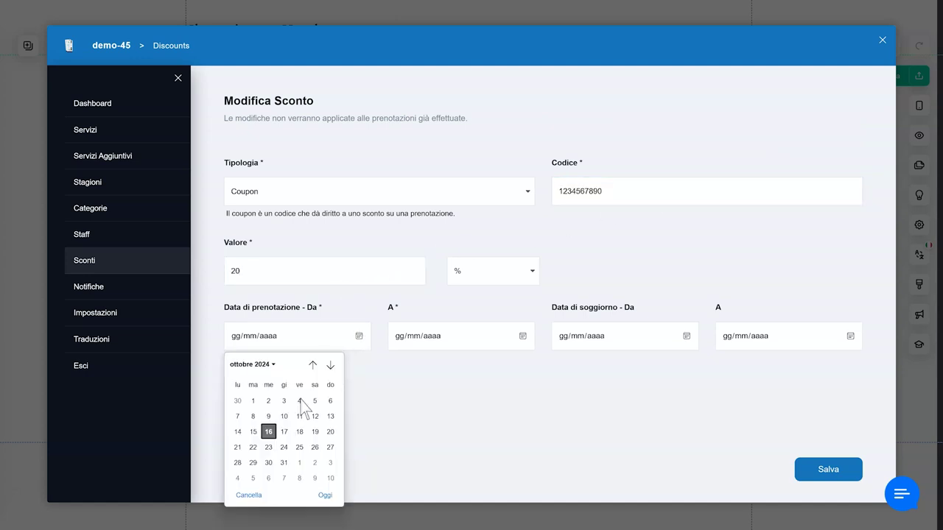
pyautogui.click(268, 432)
pyautogui.click(523, 336)
pyautogui.click(447, 463)
pyautogui.click(665, 342)
pyautogui.click(596, 432)
pyautogui.click(802, 342)
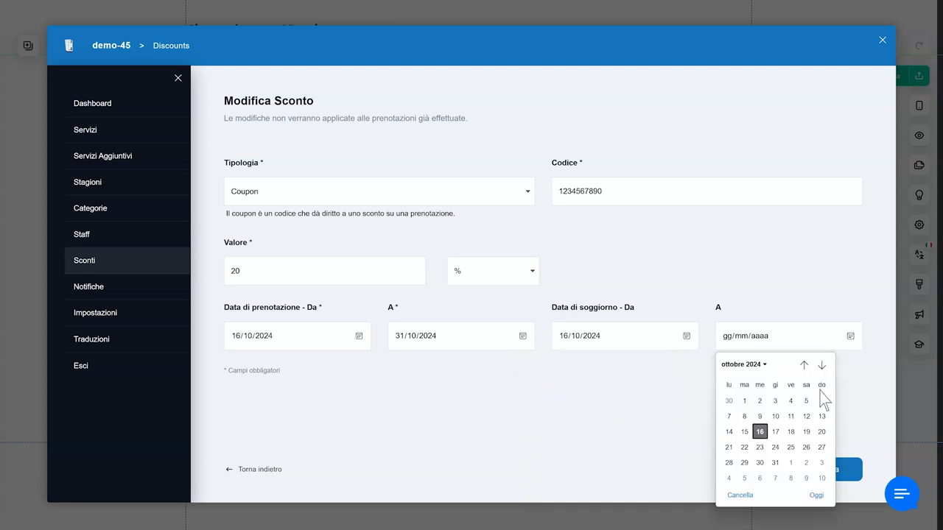
pyautogui.click(775, 462)
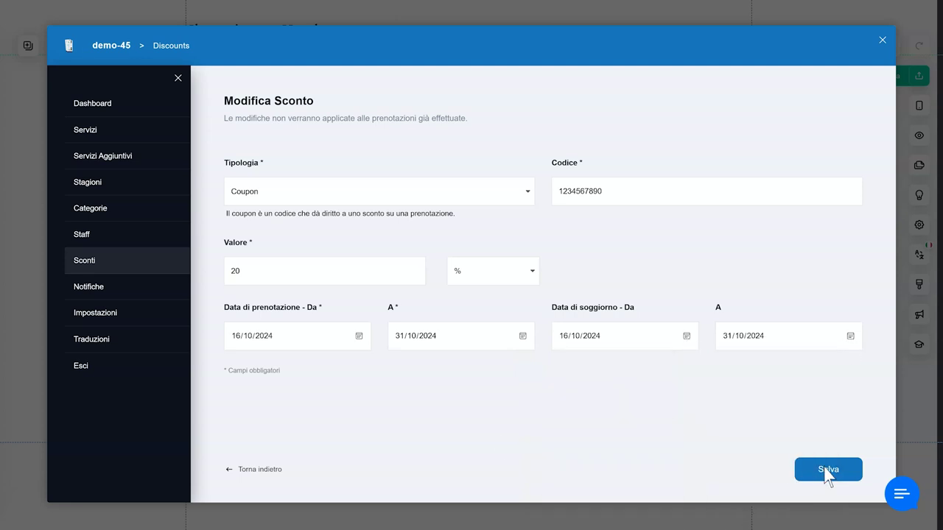
pyautogui.click(826, 476)
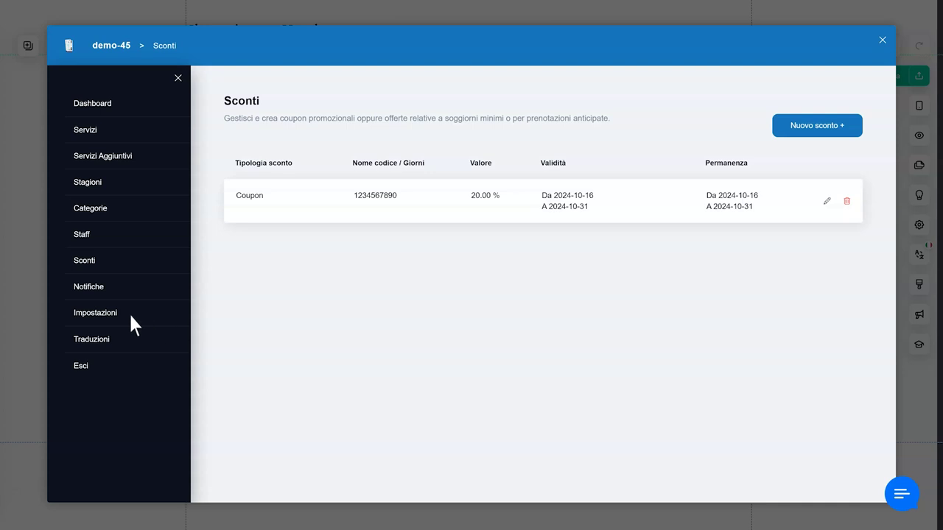
pyautogui.click(130, 314)
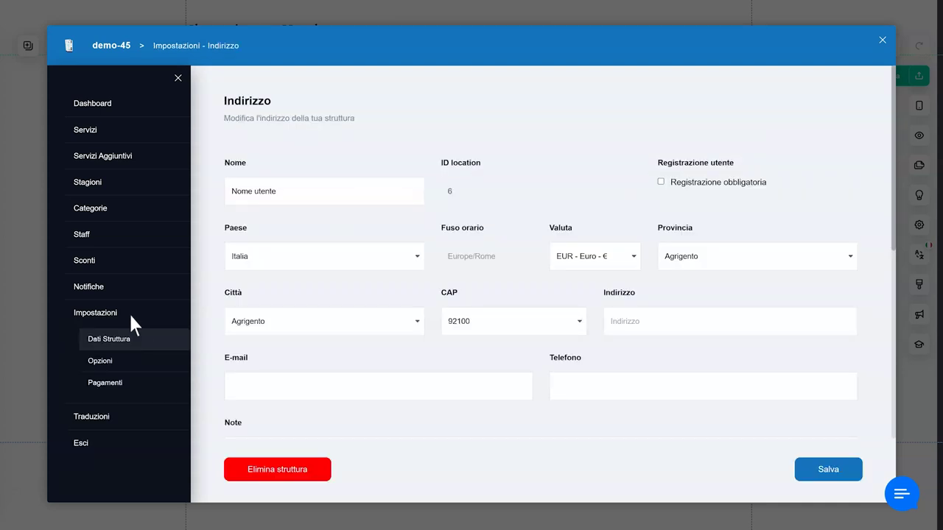
# - Review the Opzioni age pricing and Pagamenti methods, then close the booking manager
pyautogui.click(140, 354)
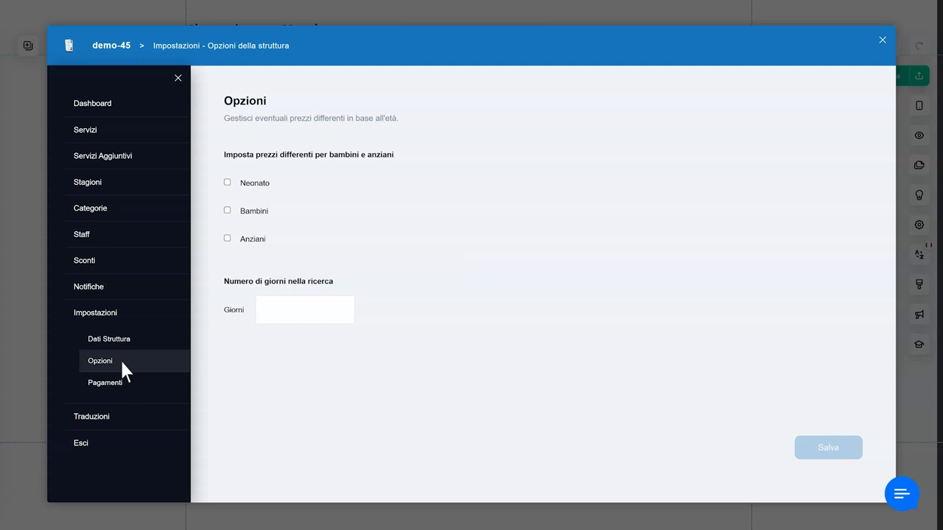
pyautogui.click(135, 384)
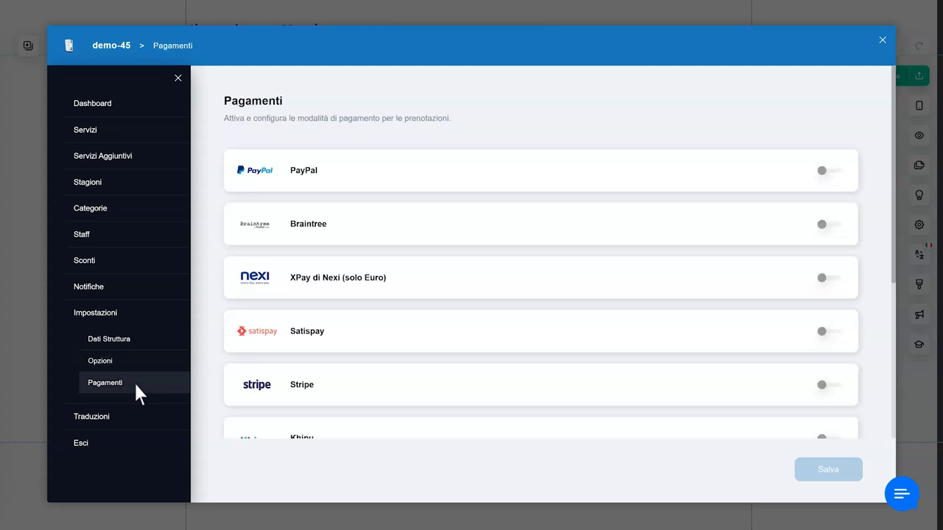
pyautogui.click(882, 40)
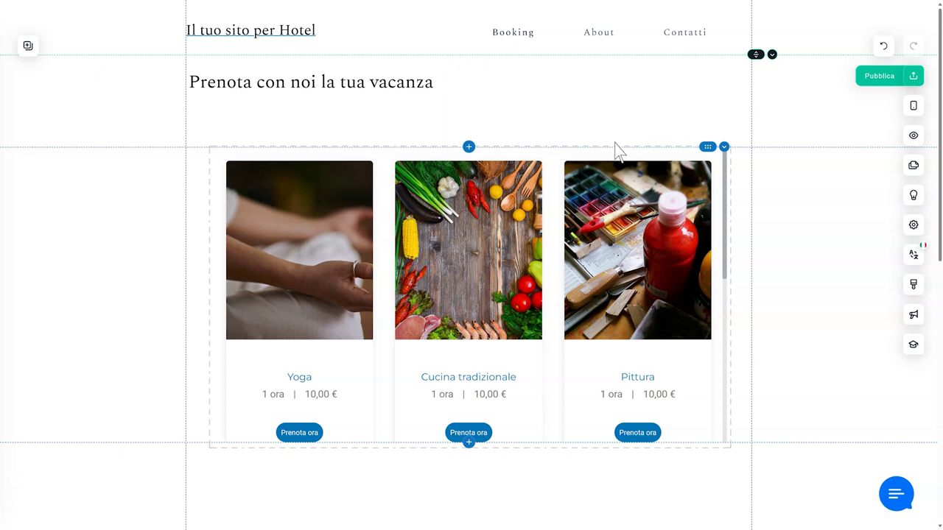
# - Select the booking widget and preview its Modello layout templates
pyautogui.click(473, 195)
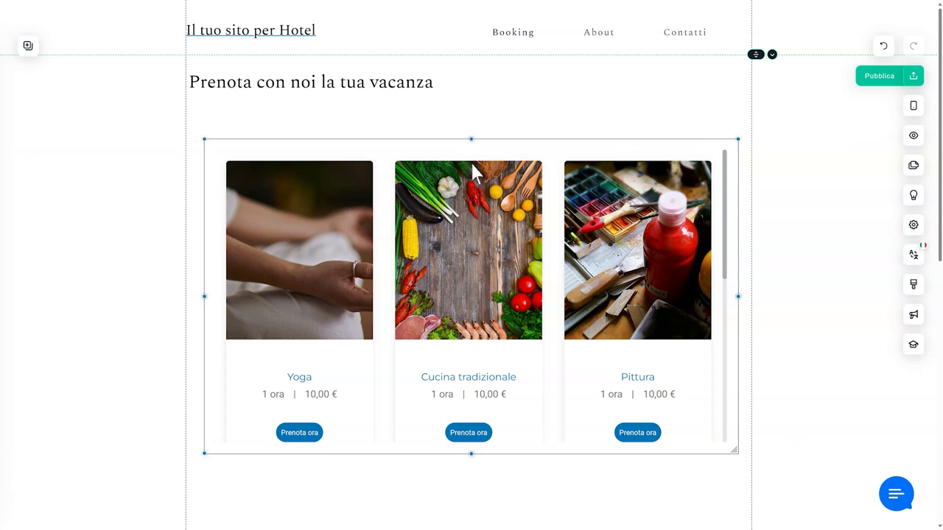
pyautogui.click(472, 121)
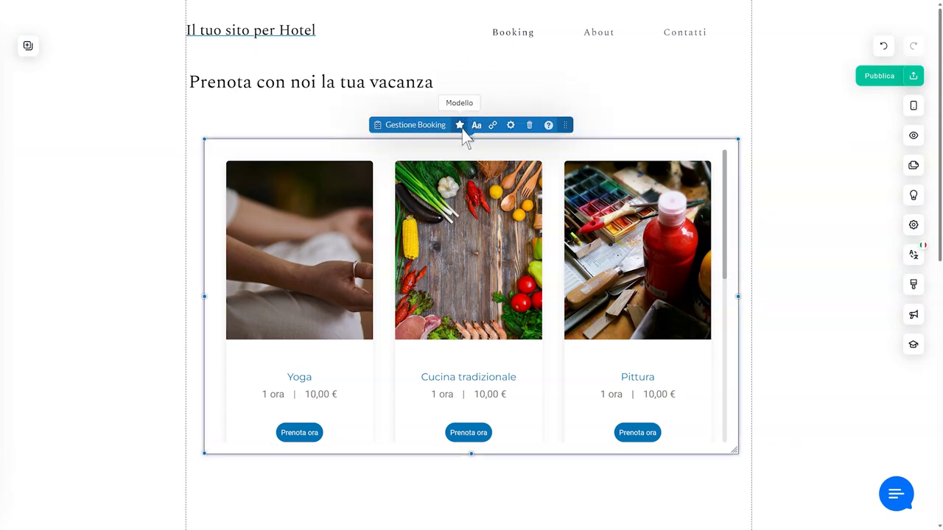
pyautogui.click(460, 125)
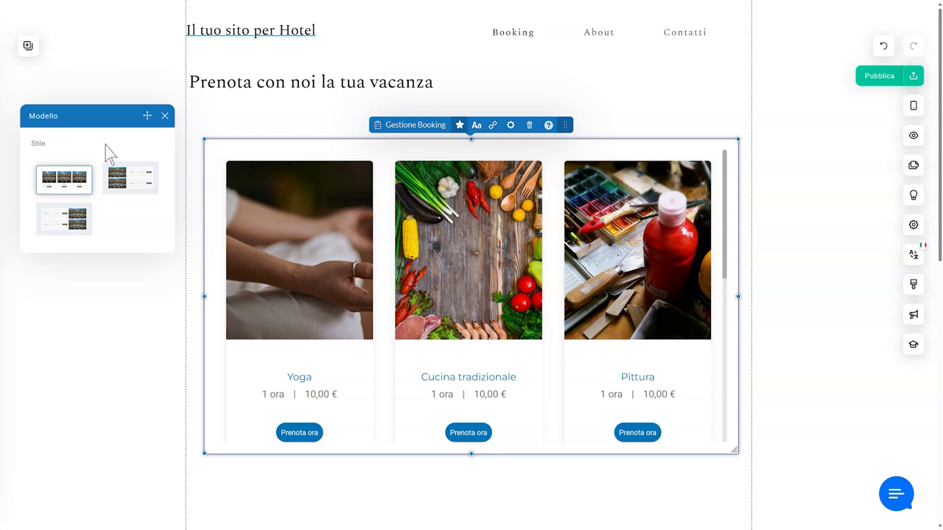
pyautogui.click(477, 129)
# - Check the Aa heading and general text styles, then bring up the Stile dei pulsanti settings
pyautogui.click(478, 131)
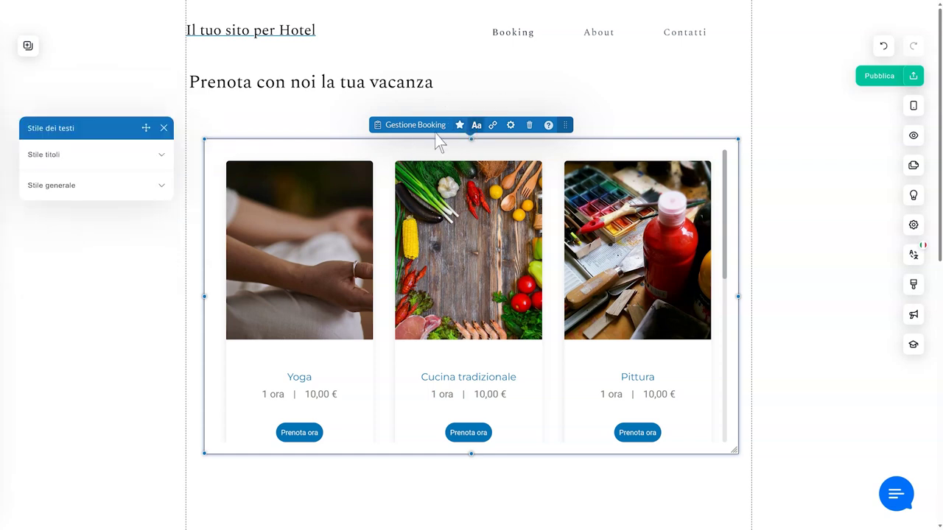
pyautogui.click(162, 156)
pyautogui.click(163, 157)
pyautogui.click(163, 186)
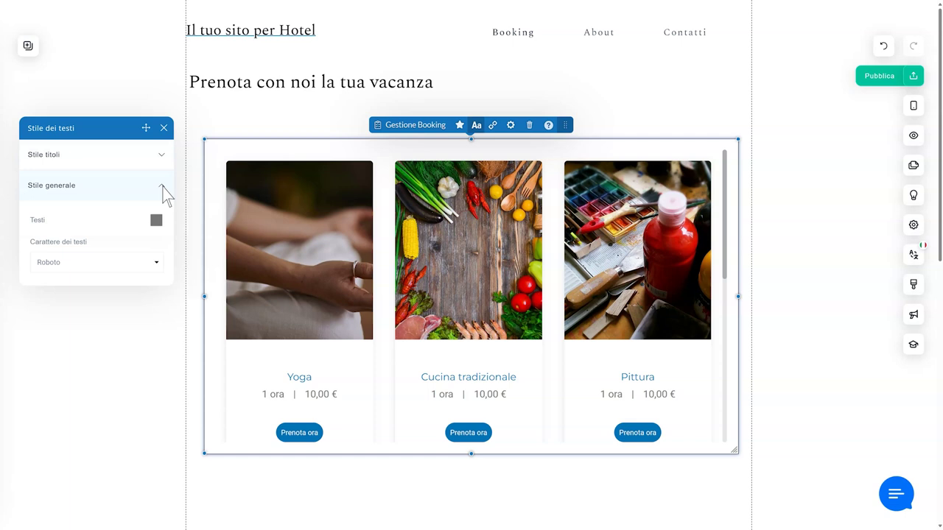
pyautogui.click(162, 187)
pyautogui.click(476, 129)
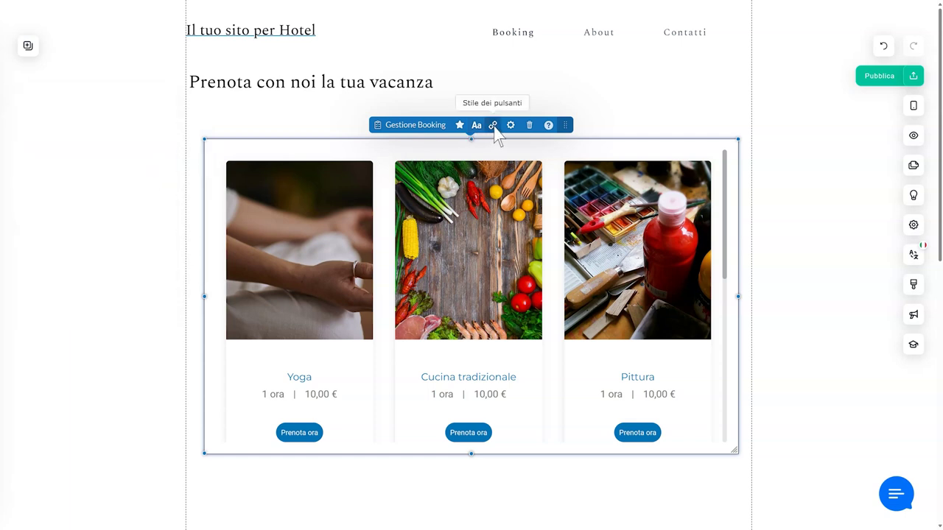
pyautogui.click(494, 126)
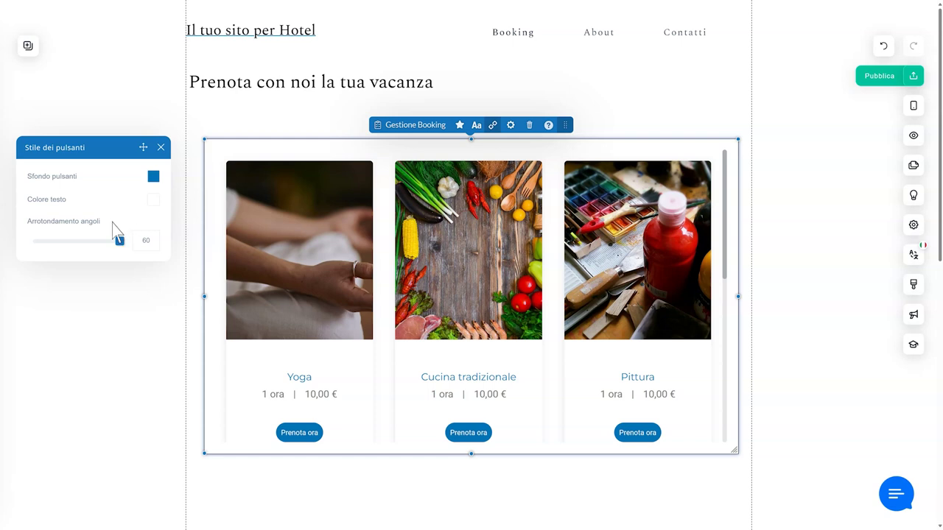
# - In Avanzate, review search settings and keep demo-45 as the filtered address
pyautogui.click(510, 125)
pyautogui.click(161, 178)
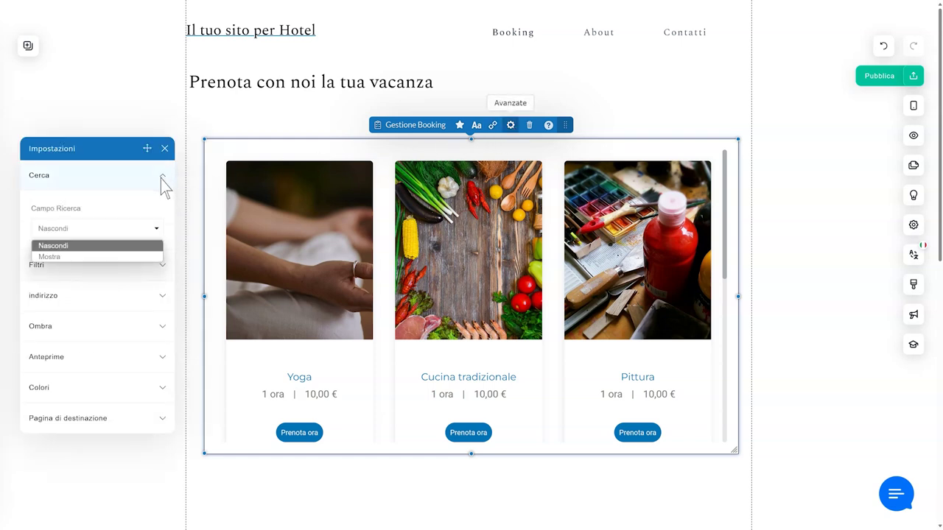
pyautogui.click(163, 185)
pyautogui.click(164, 208)
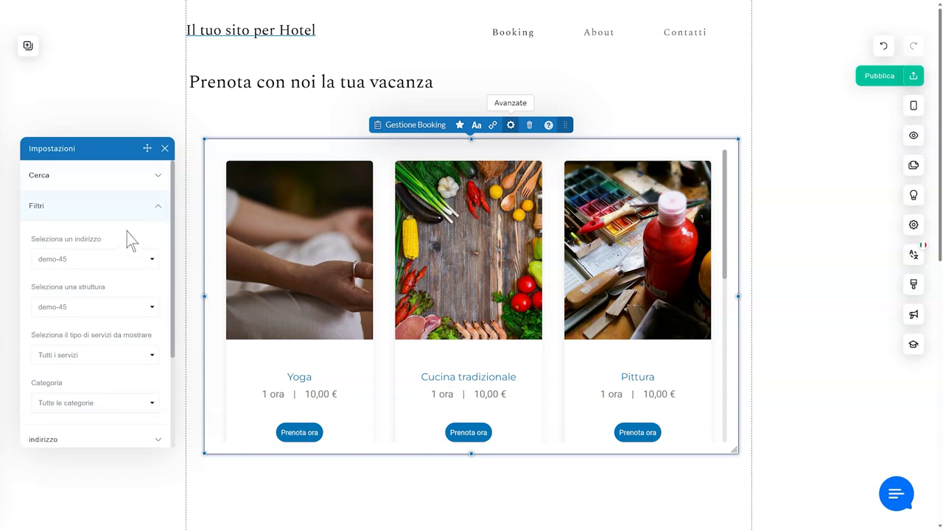
pyautogui.click(112, 245)
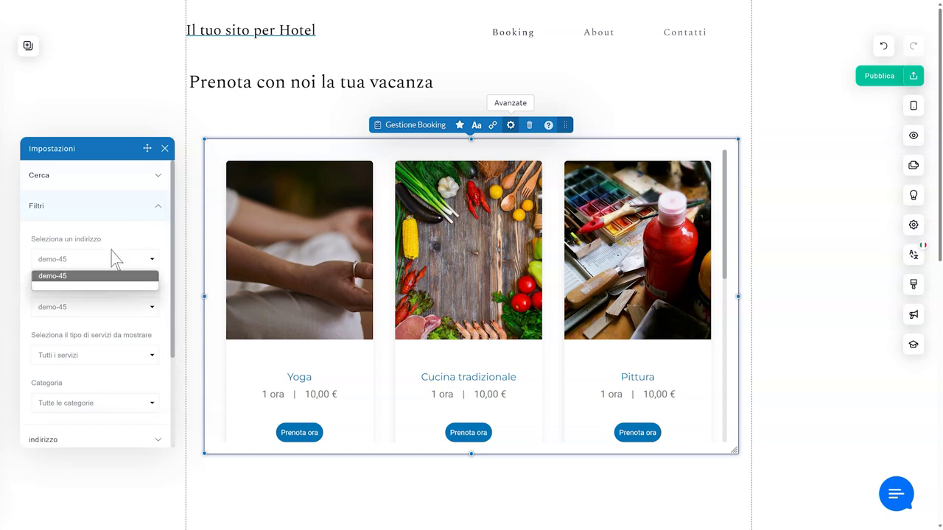
pyautogui.click(112, 273)
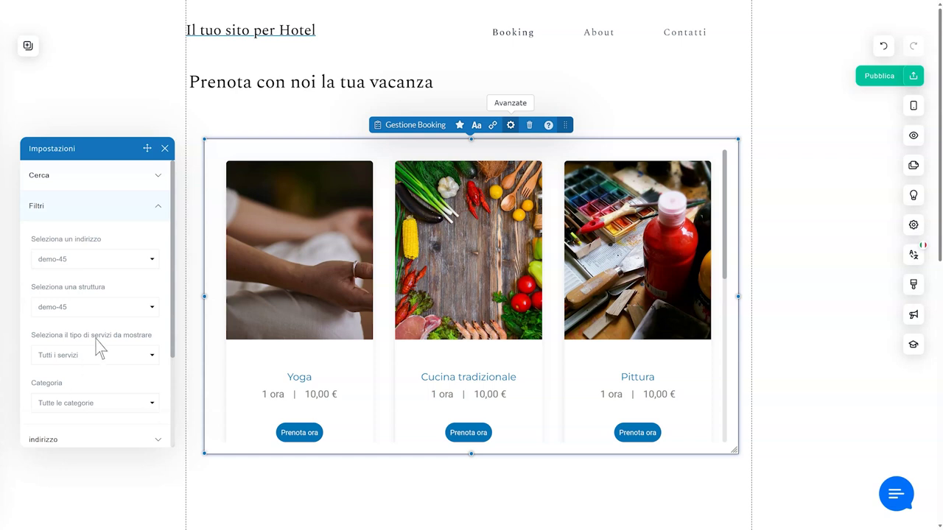
pyautogui.click(160, 210)
# - Review address, shadow and preview card settings, then set Pagina di destinazione to Vai a... about
pyautogui.click(164, 238)
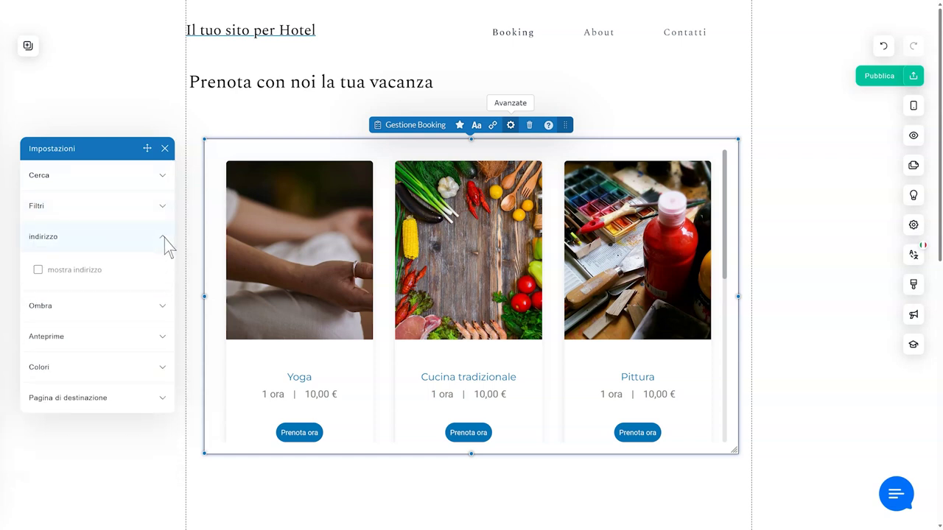
pyautogui.click(164, 239)
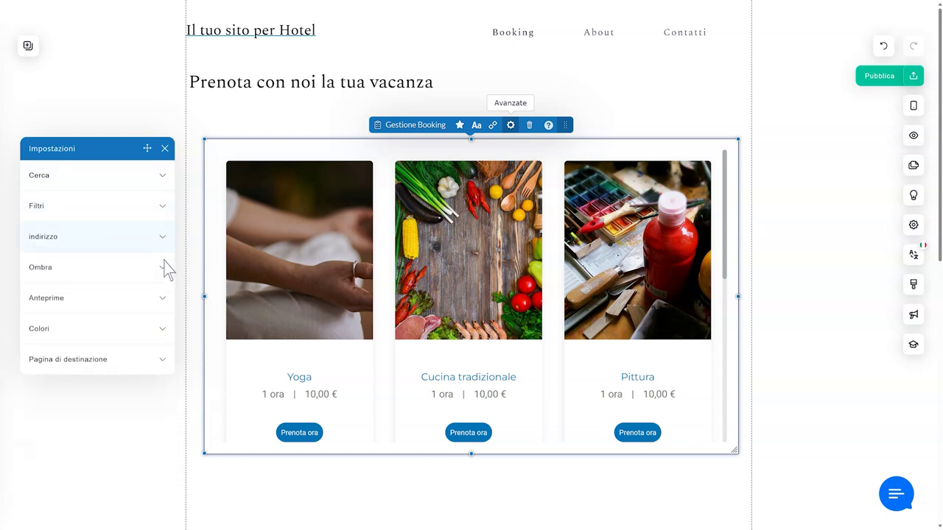
pyautogui.click(162, 266)
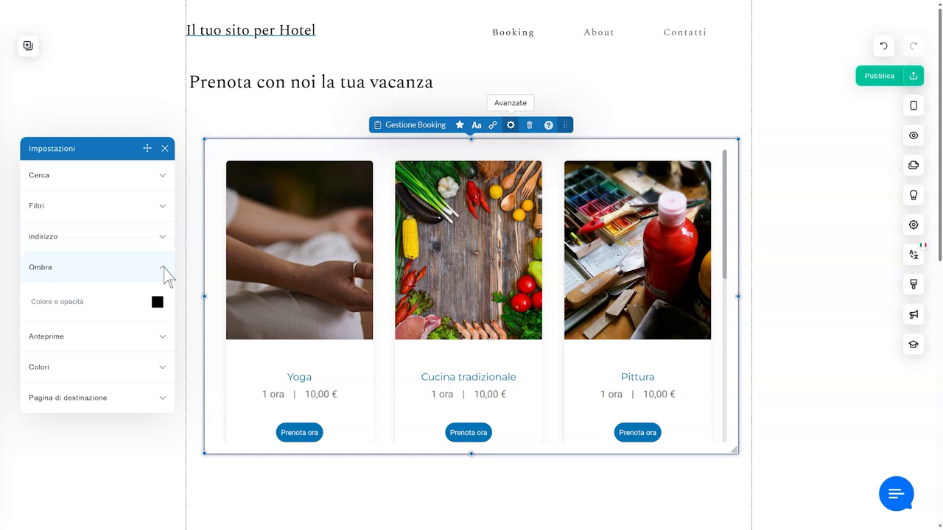
pyautogui.click(164, 269)
pyautogui.click(165, 299)
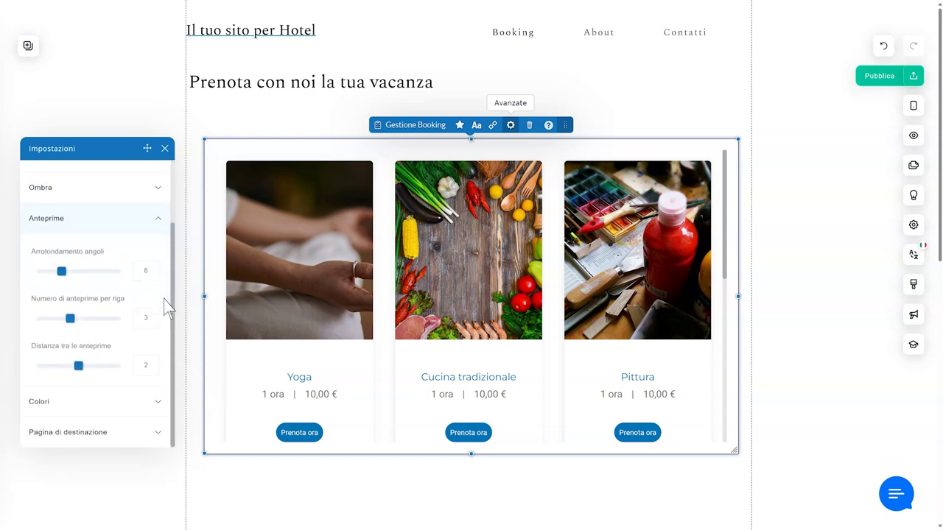
pyautogui.click(164, 329)
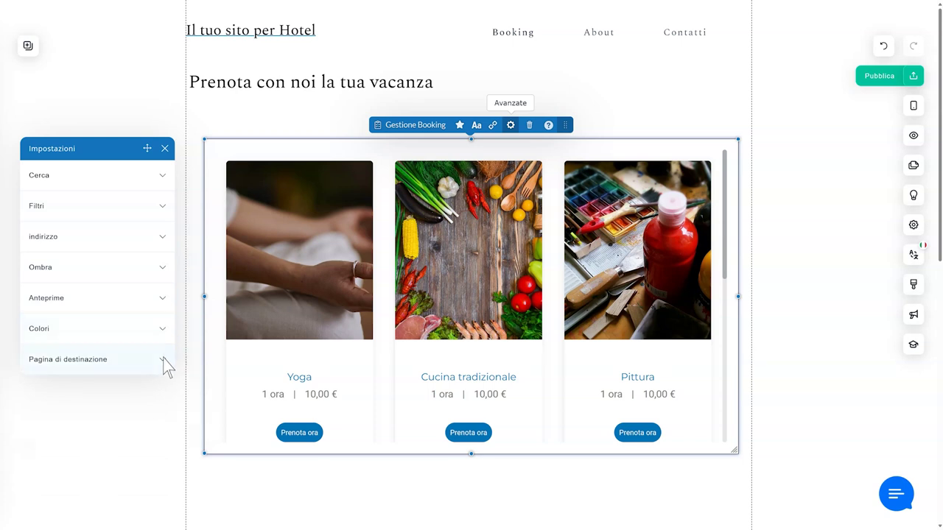
pyautogui.click(162, 359)
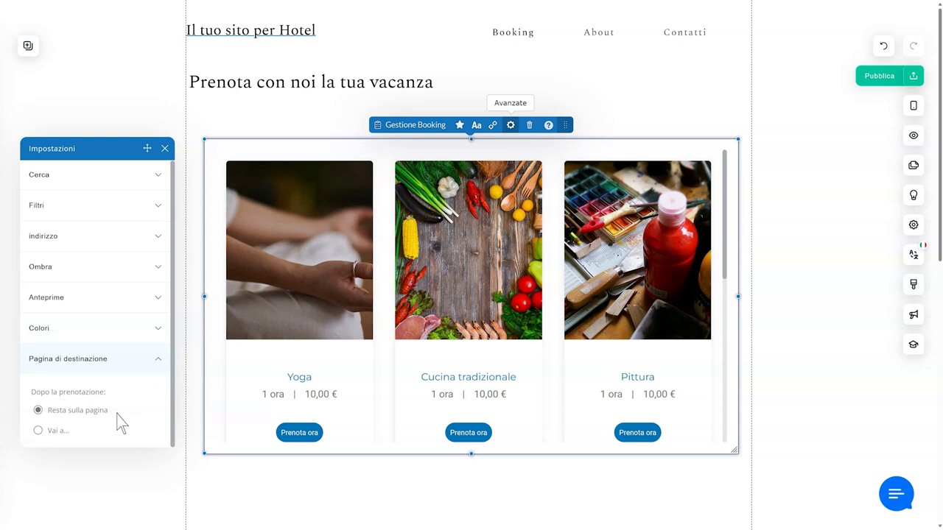
pyautogui.click(37, 430)
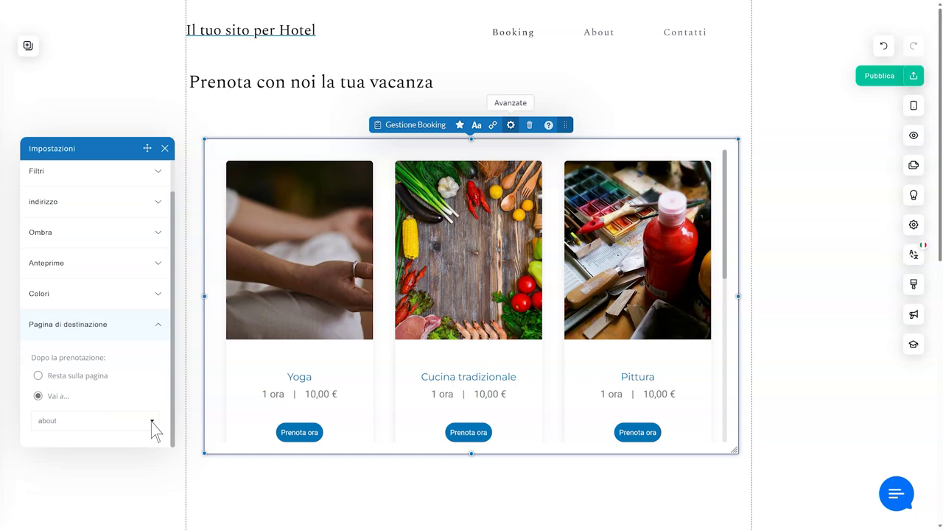
pyautogui.click(151, 423)
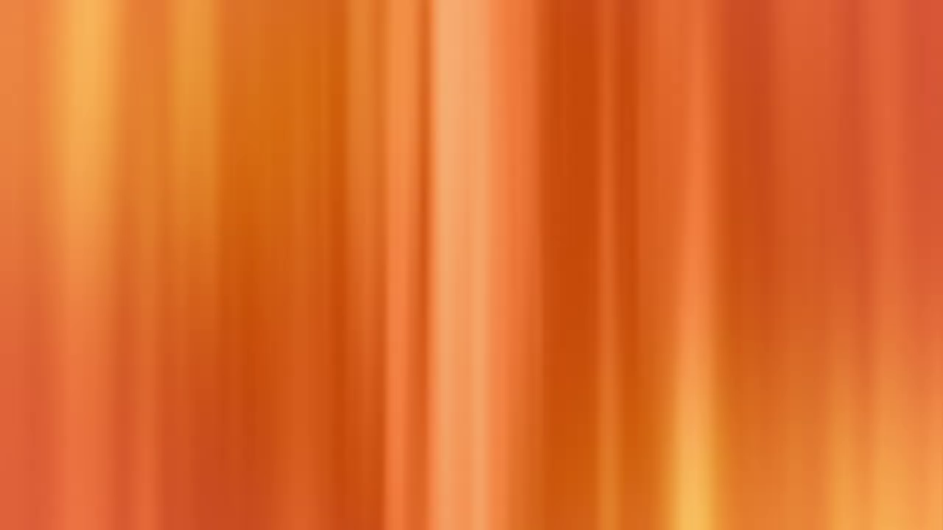